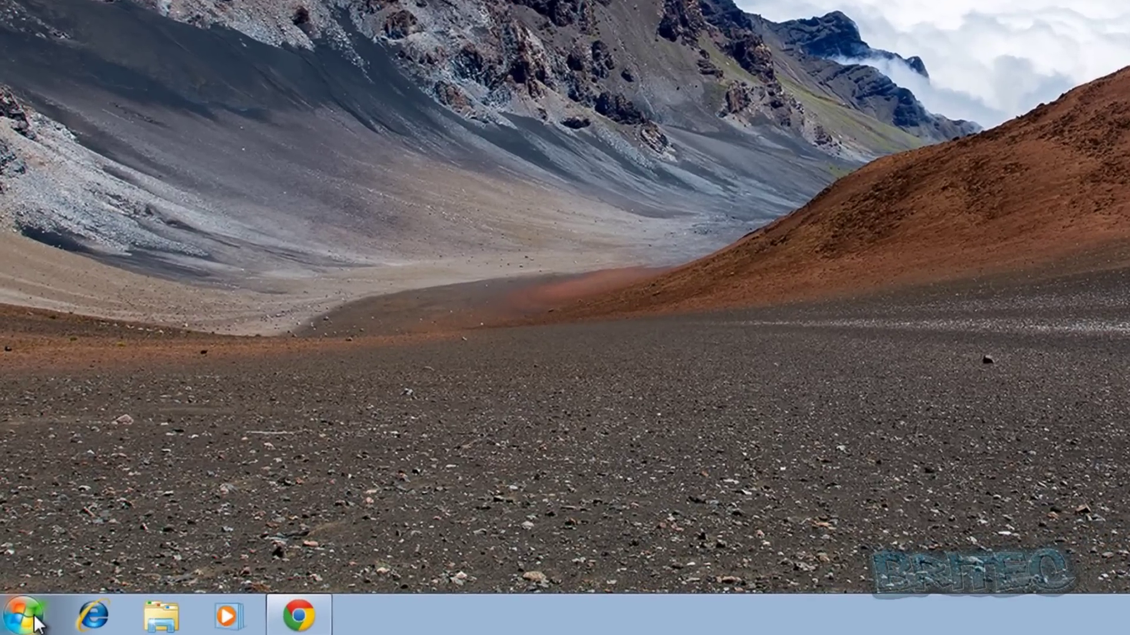
- Launch Registry Editor from a Start menu search for regedit and approve the UAC prompt
click(37, 623)
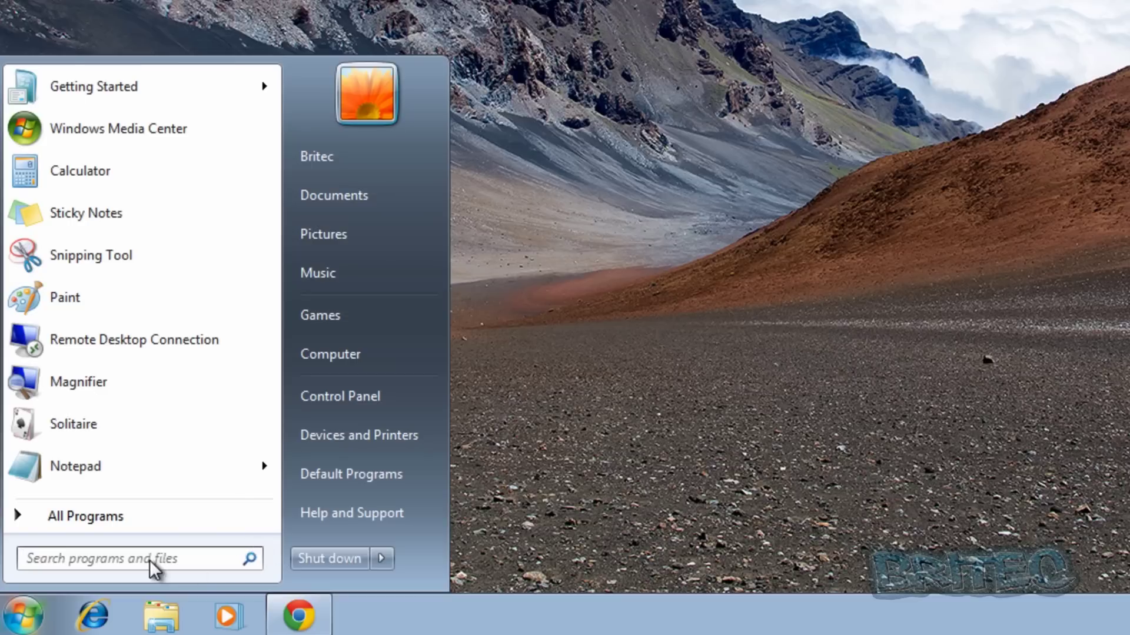
click(130, 565)
text(re)
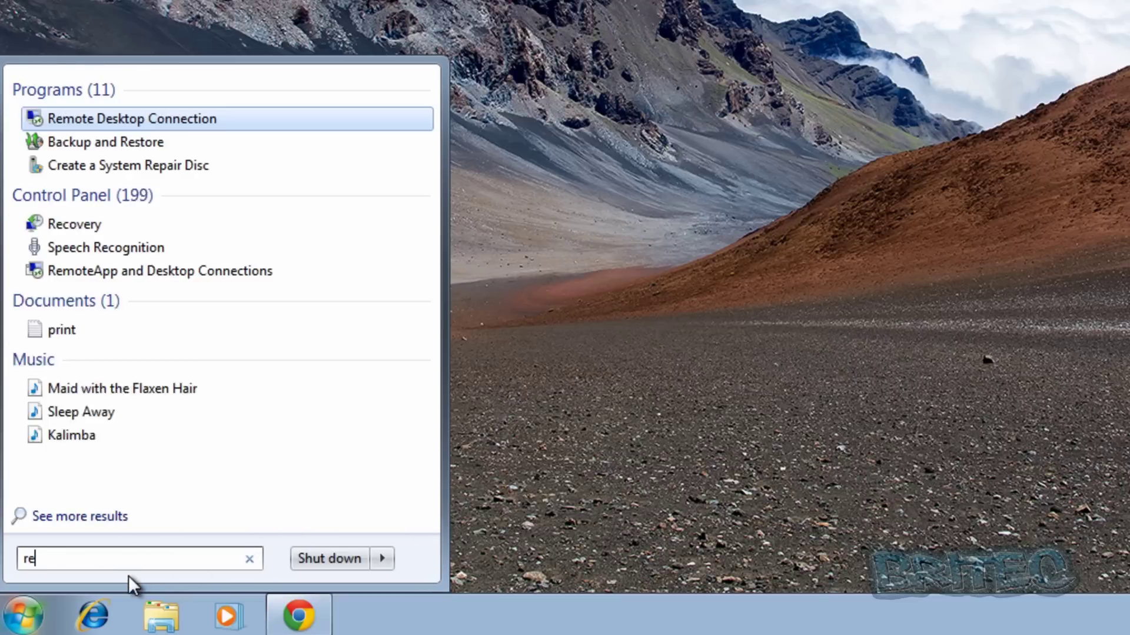
text(gedit)
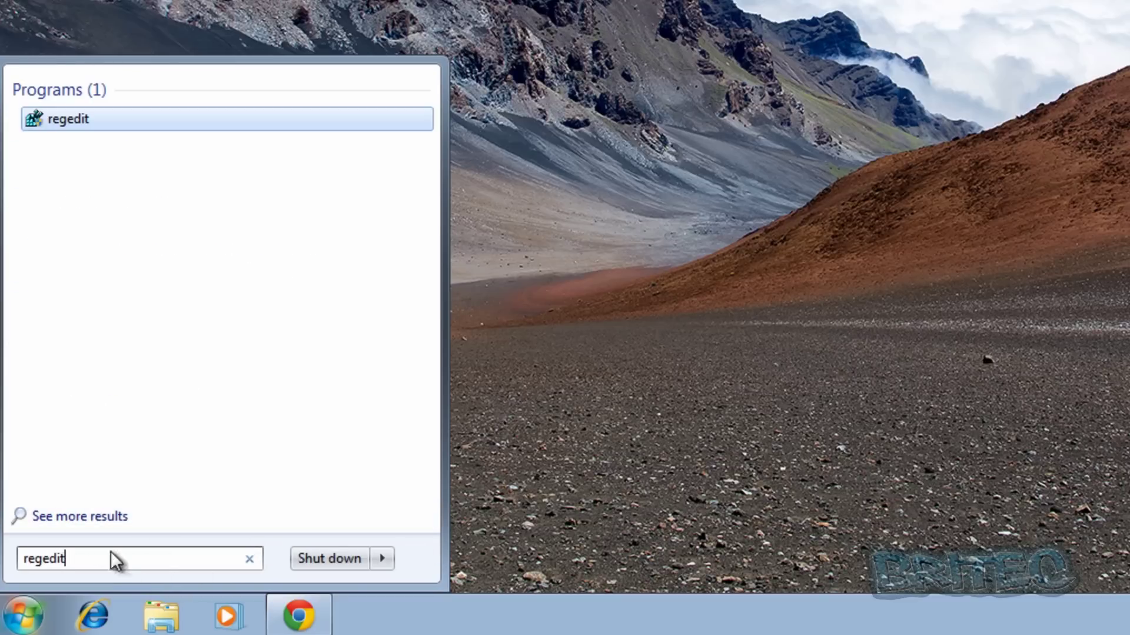
click(69, 120)
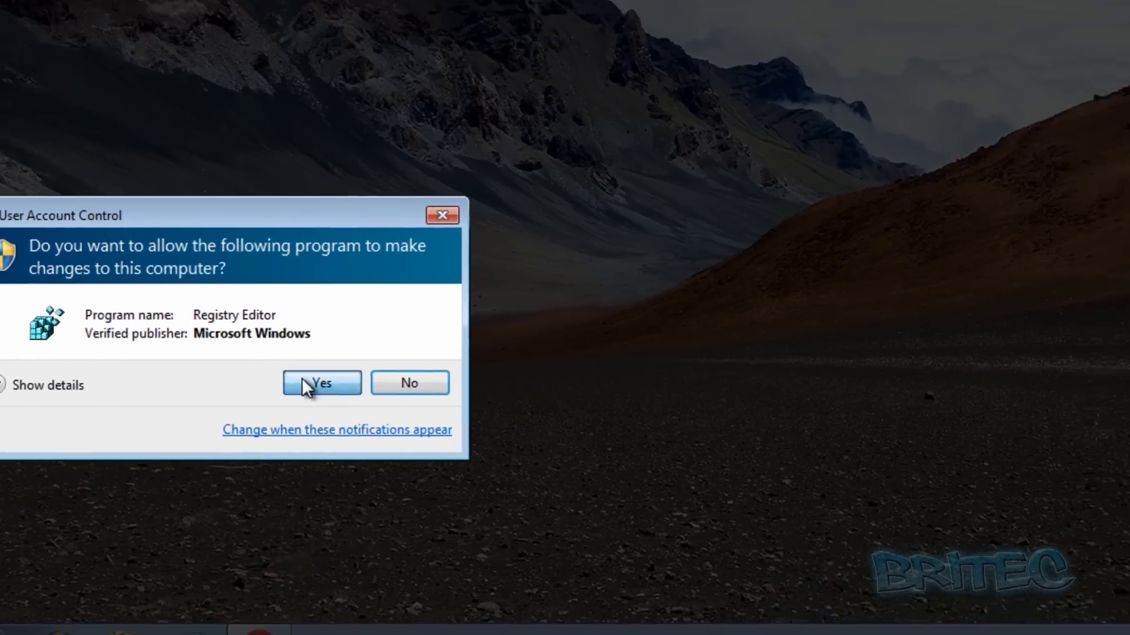
click(363, 343)
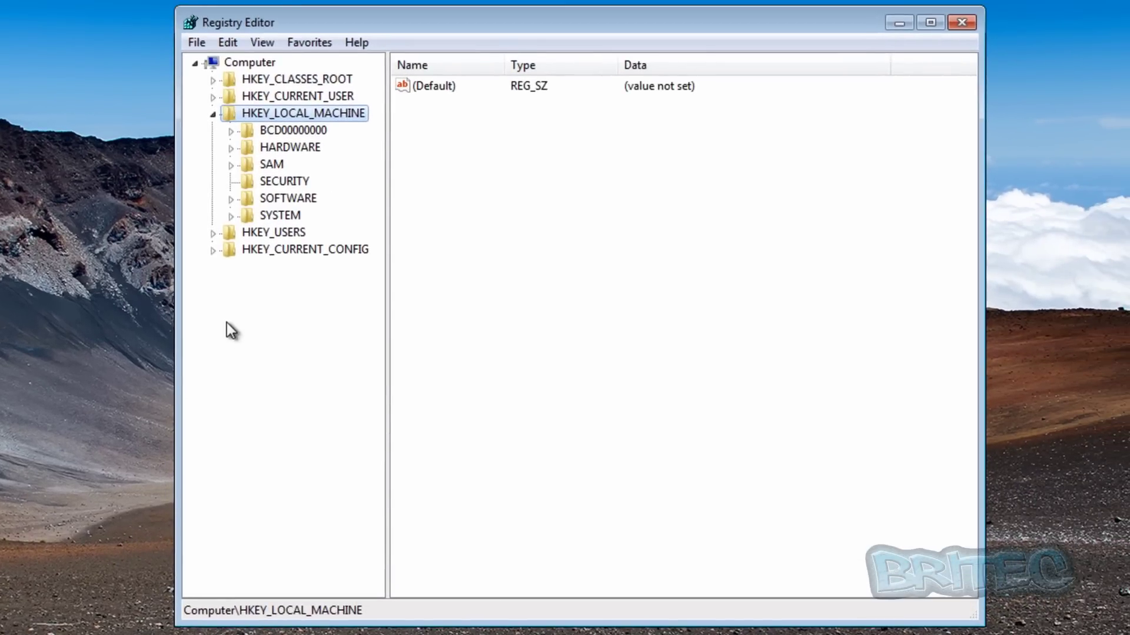
- Export the HKEY_LOCAL_MACHINE branch to Documents as backup.reg
click(212, 114)
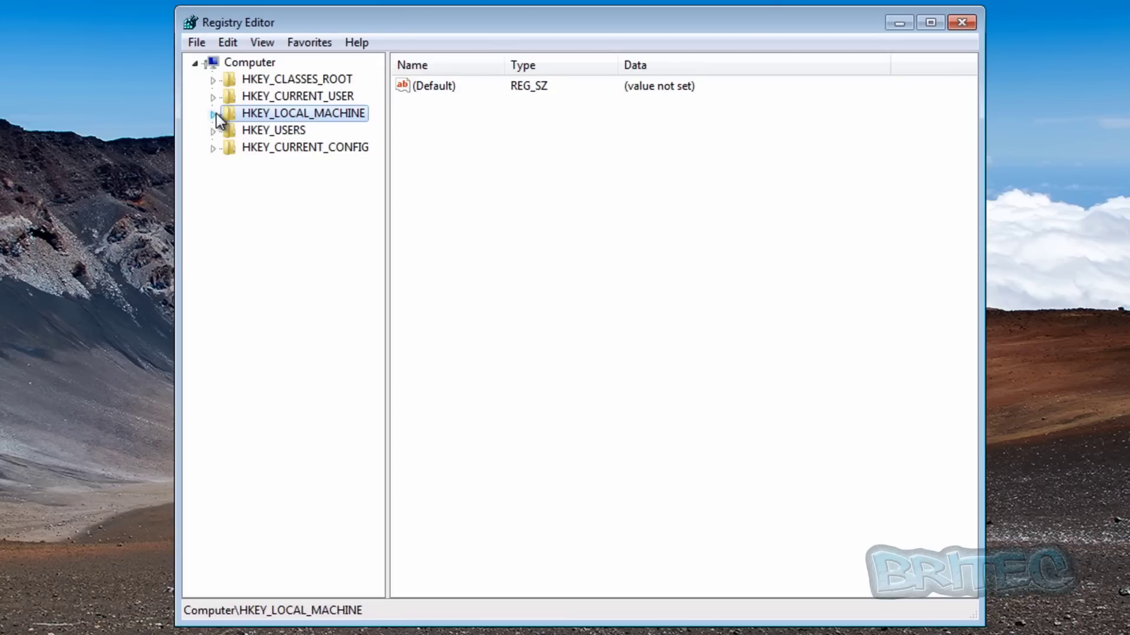
click(195, 40)
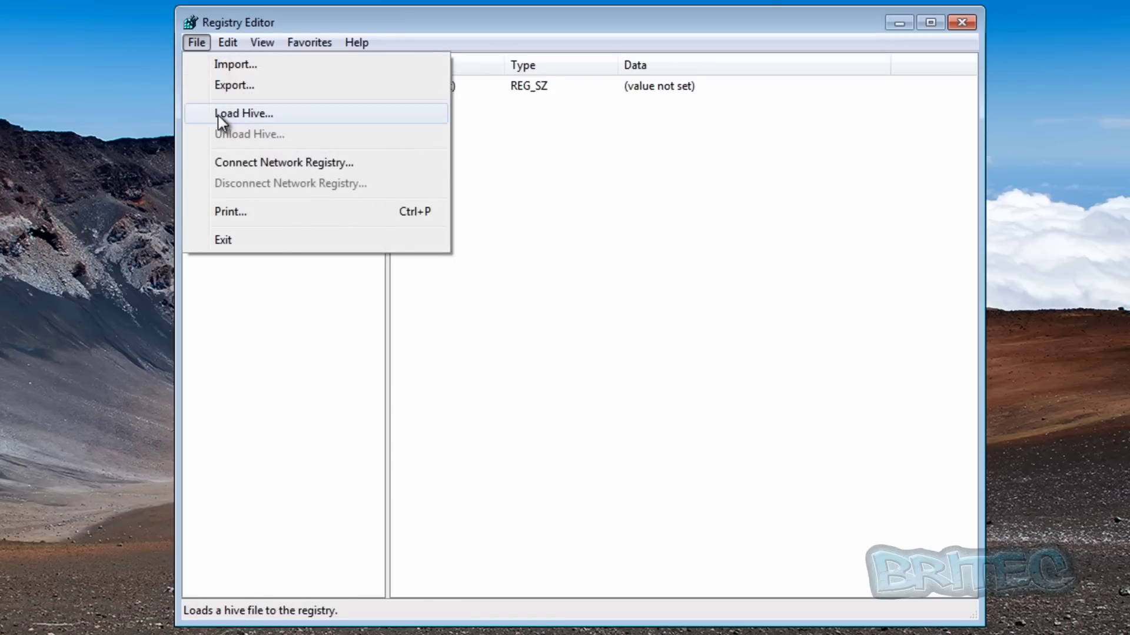
click(218, 87)
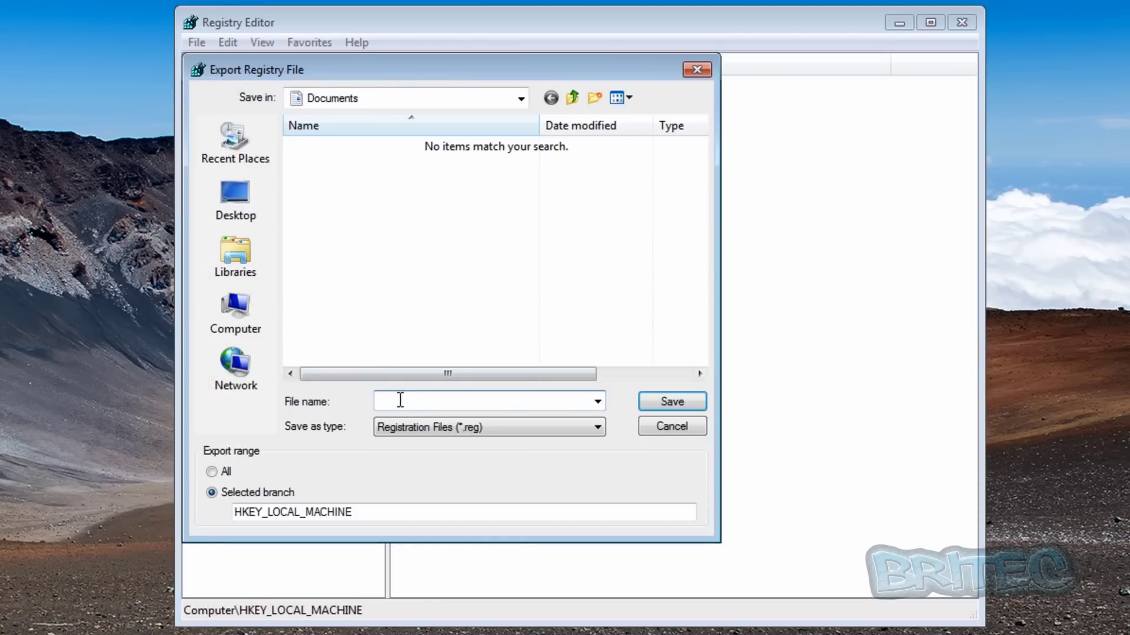
text(backup)
click(662, 404)
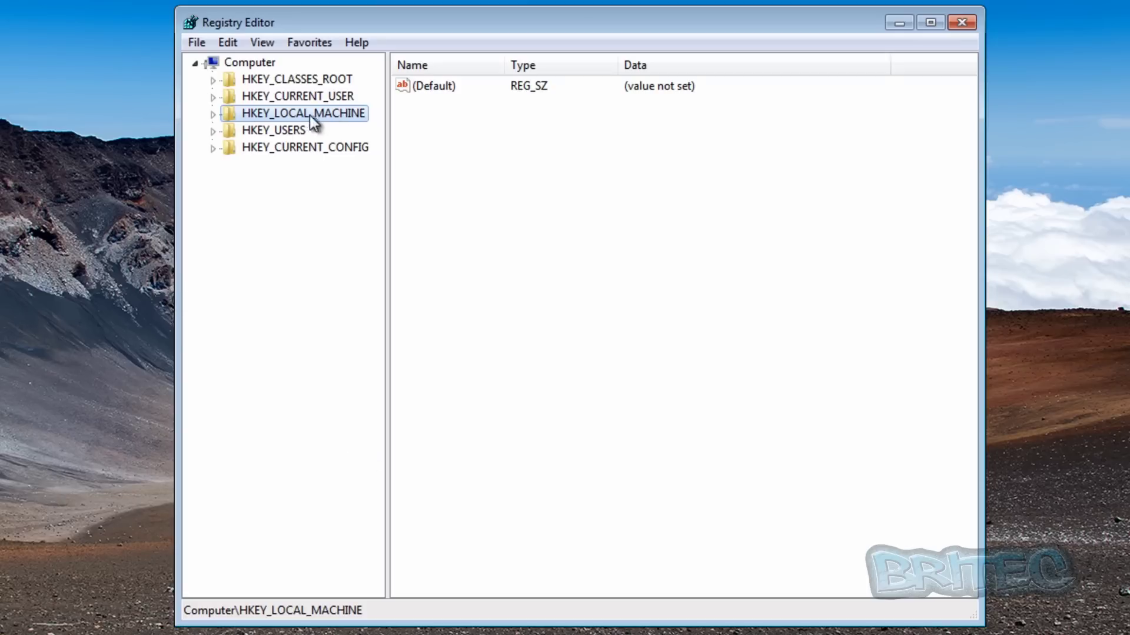
- Under HKLM\SYSTEM\CurrentControlSet\Control, change WaitToKillServiceTimeout from 12000 to 2000
click(215, 115)
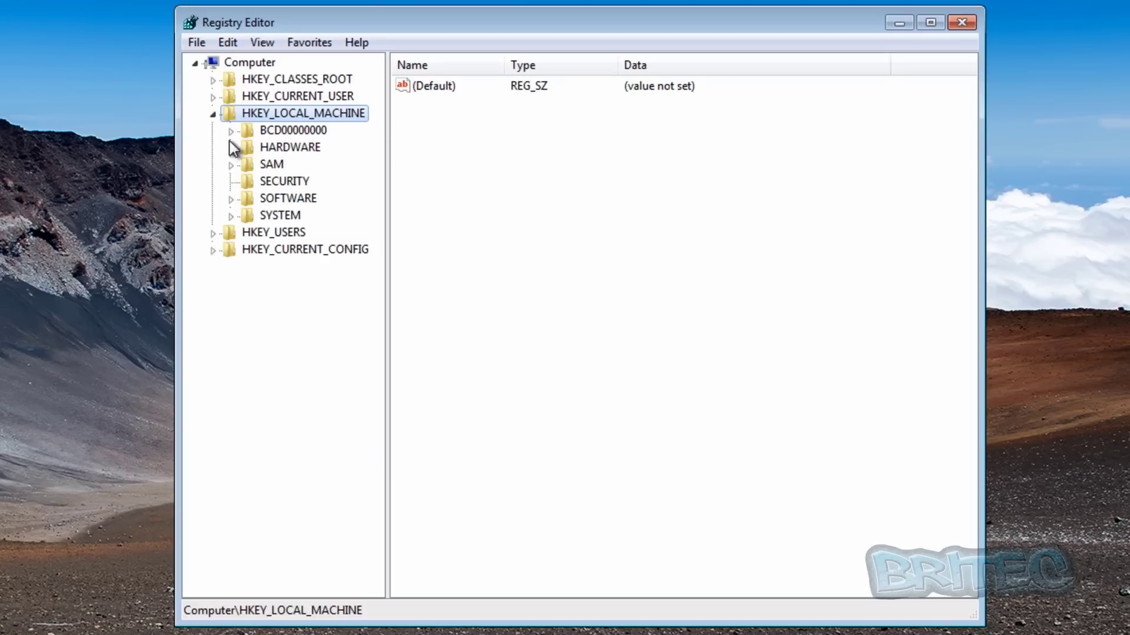
click(232, 217)
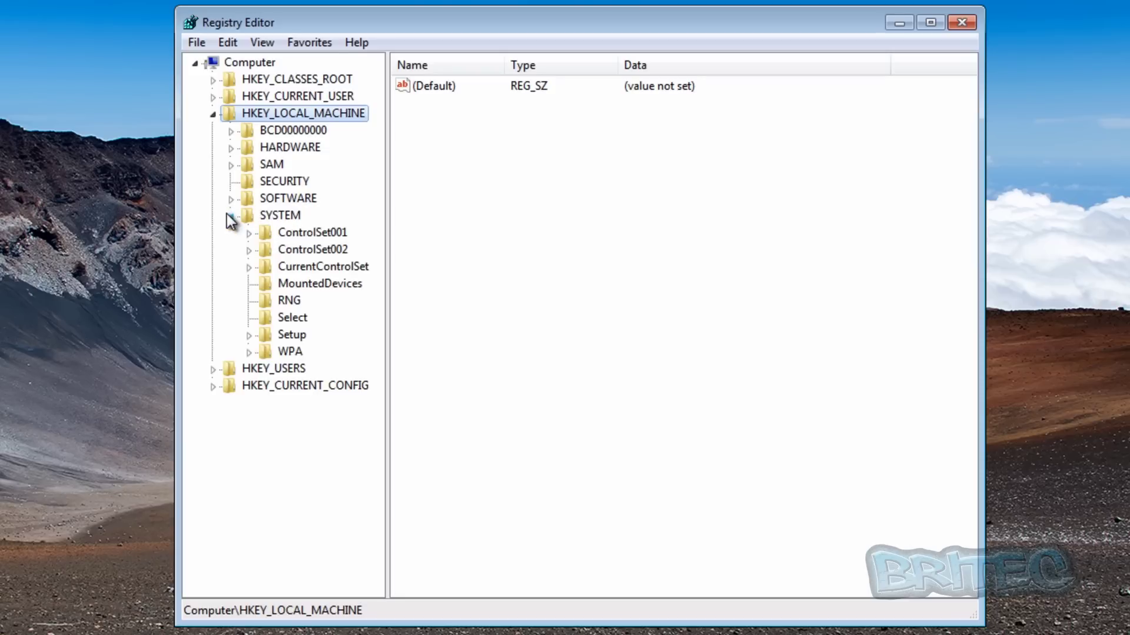
click(254, 270)
click(306, 284)
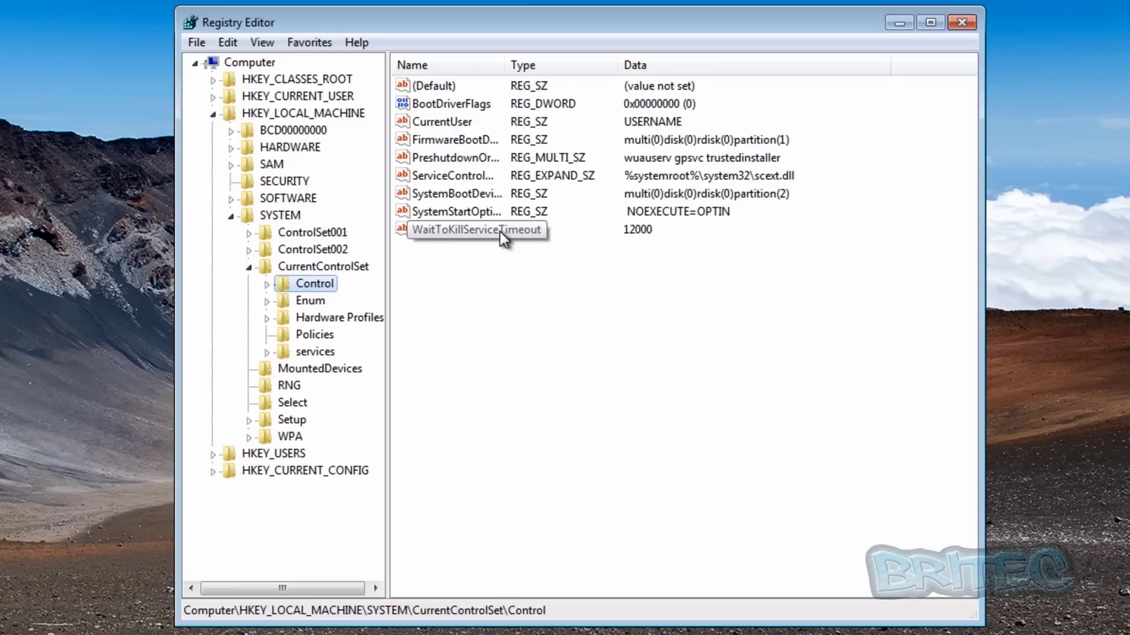
double_click(463, 232)
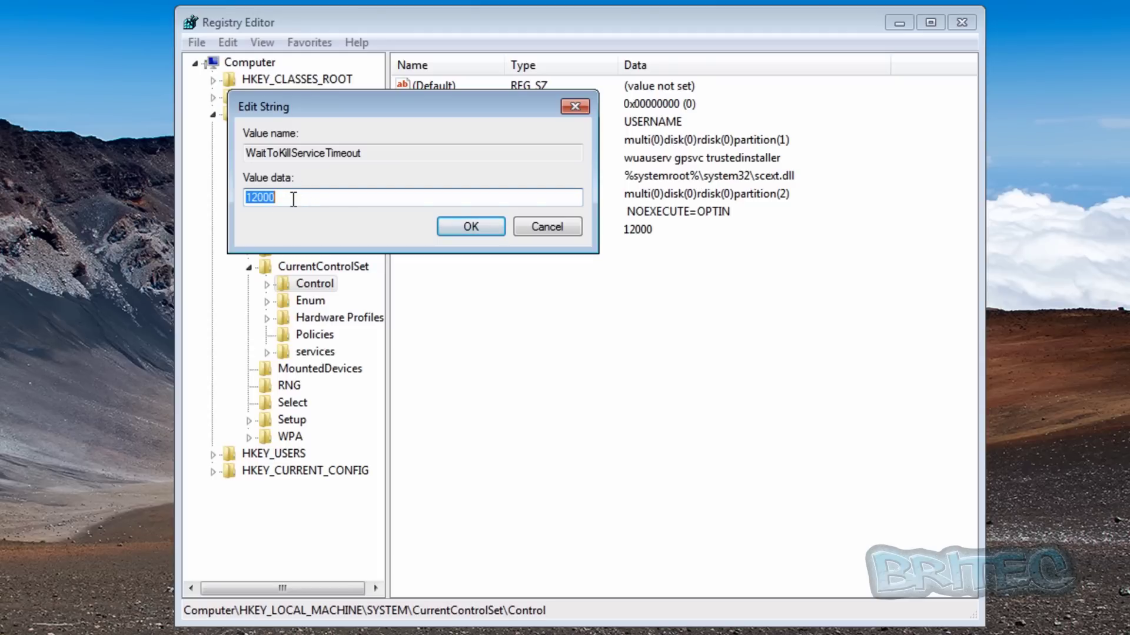
text(2000)
click(479, 234)
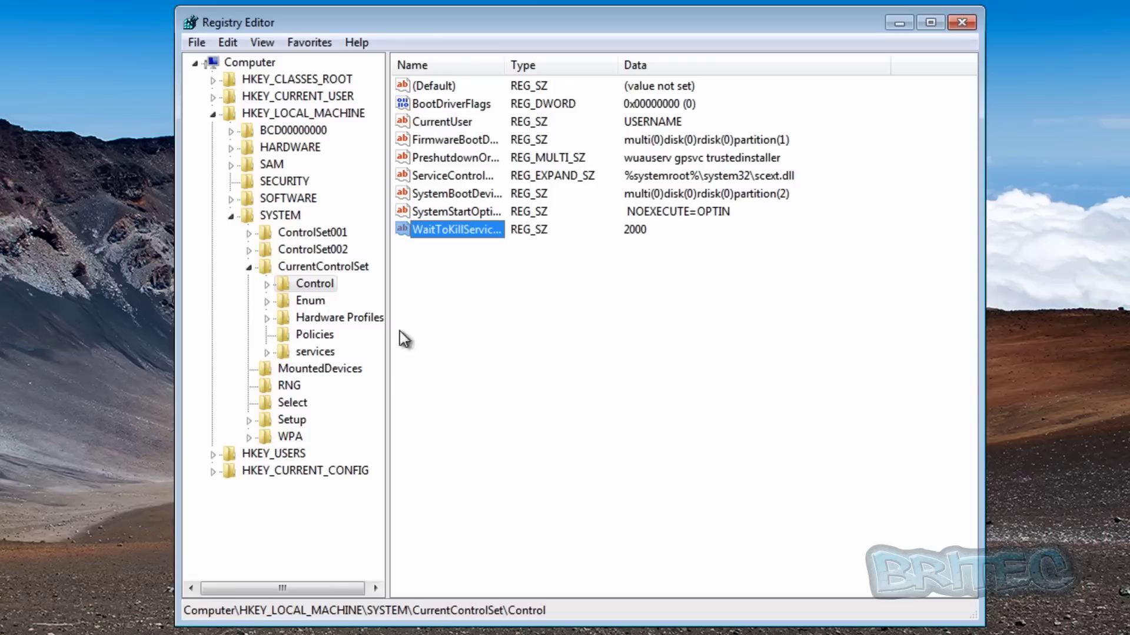
- Collapse HKEY_LOCAL_MACHINE and show HKEY_CURRENT_USER\Control Panel\Desktop values, scrolled to the bottom
click(248, 269)
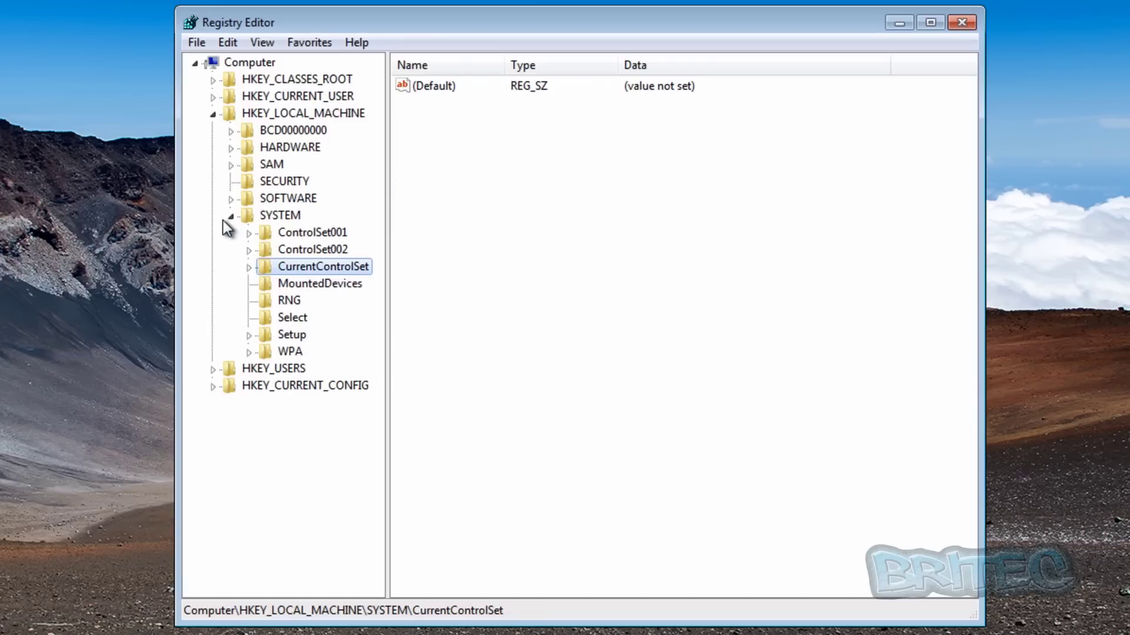
click(231, 216)
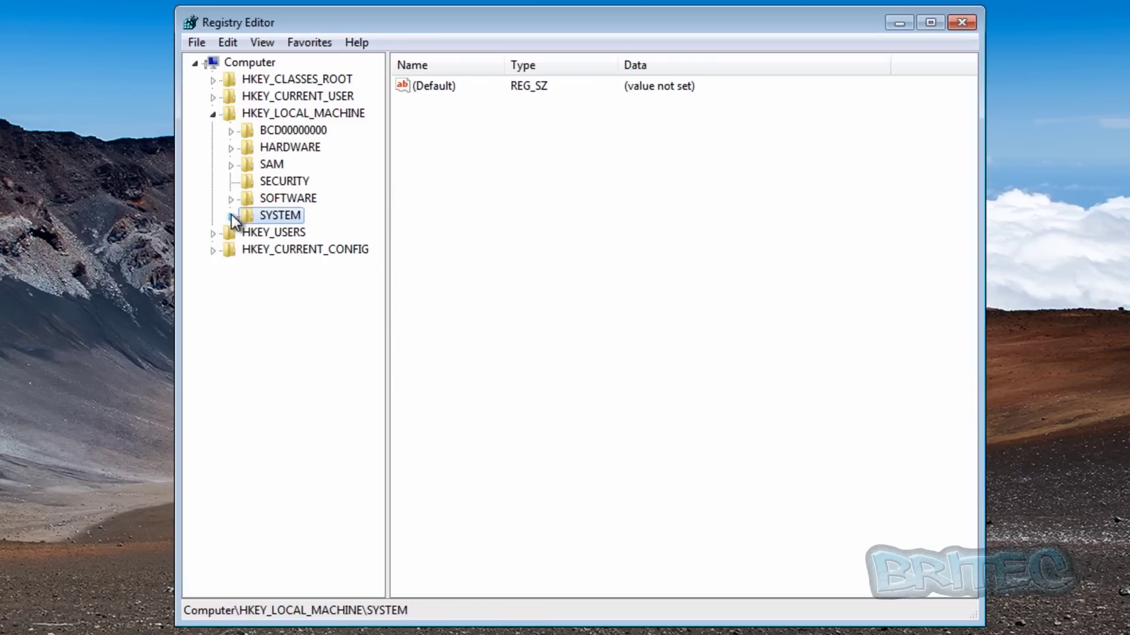
click(213, 115)
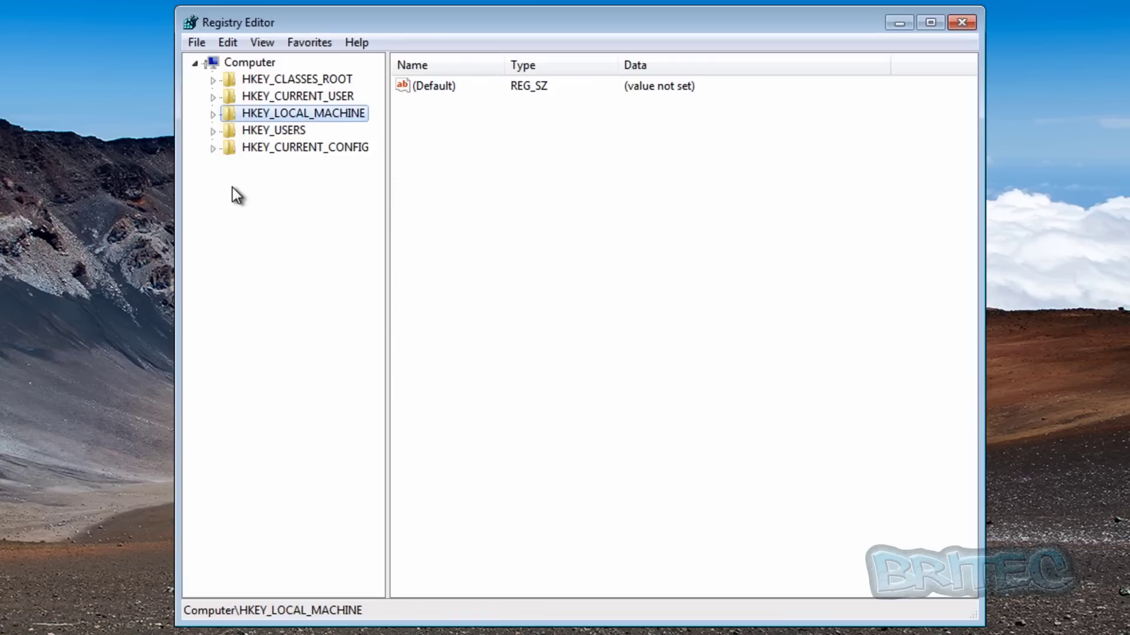
click(213, 97)
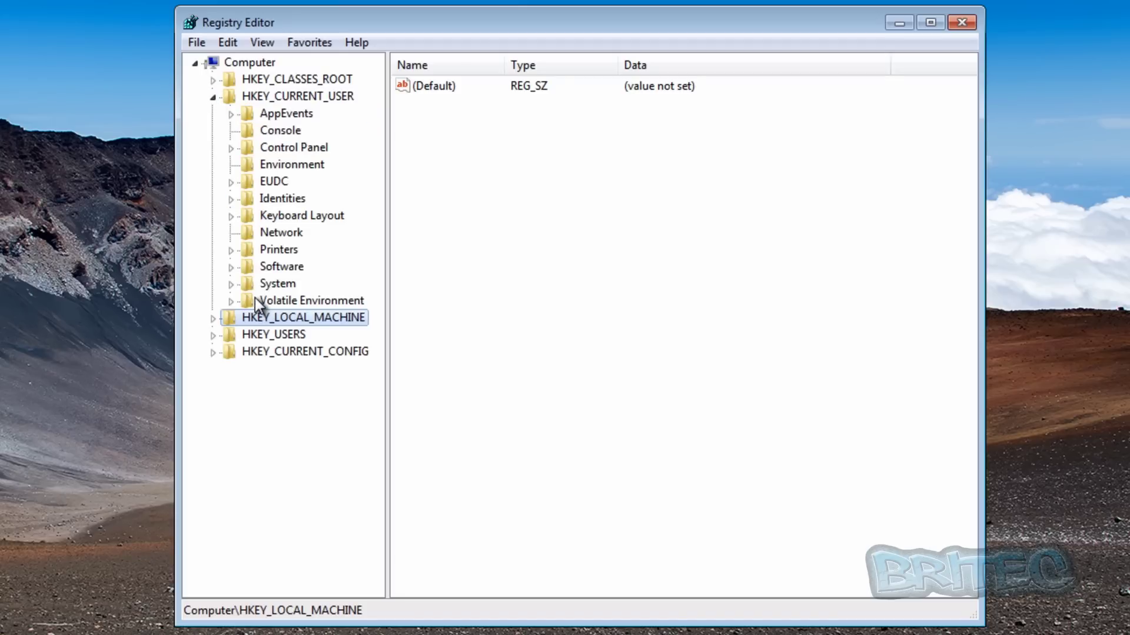
click(265, 154)
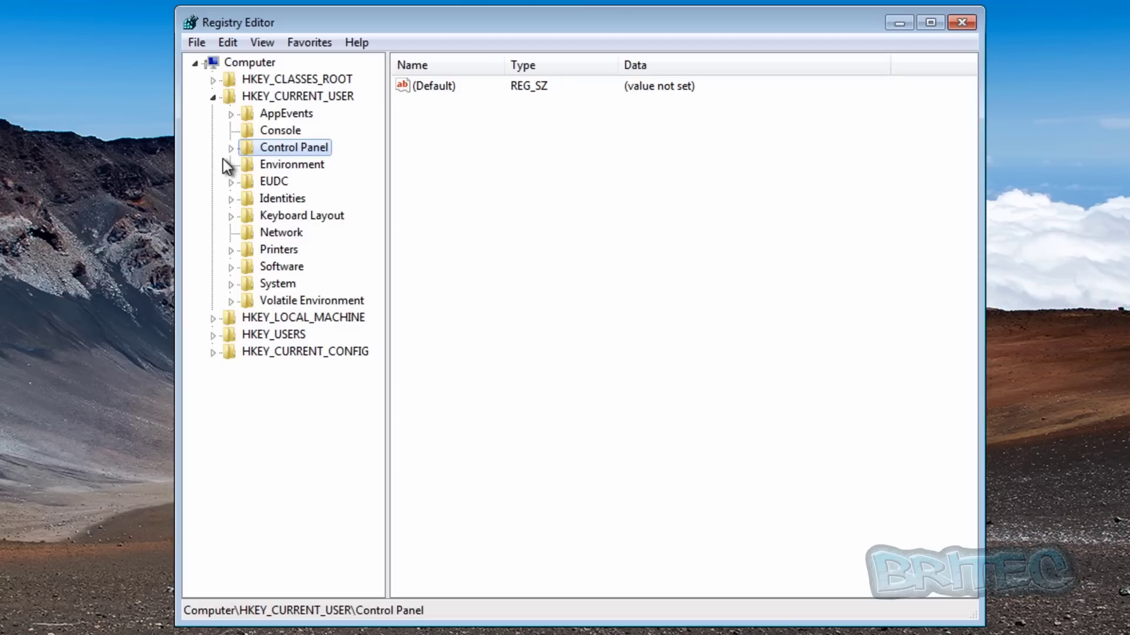
click(230, 149)
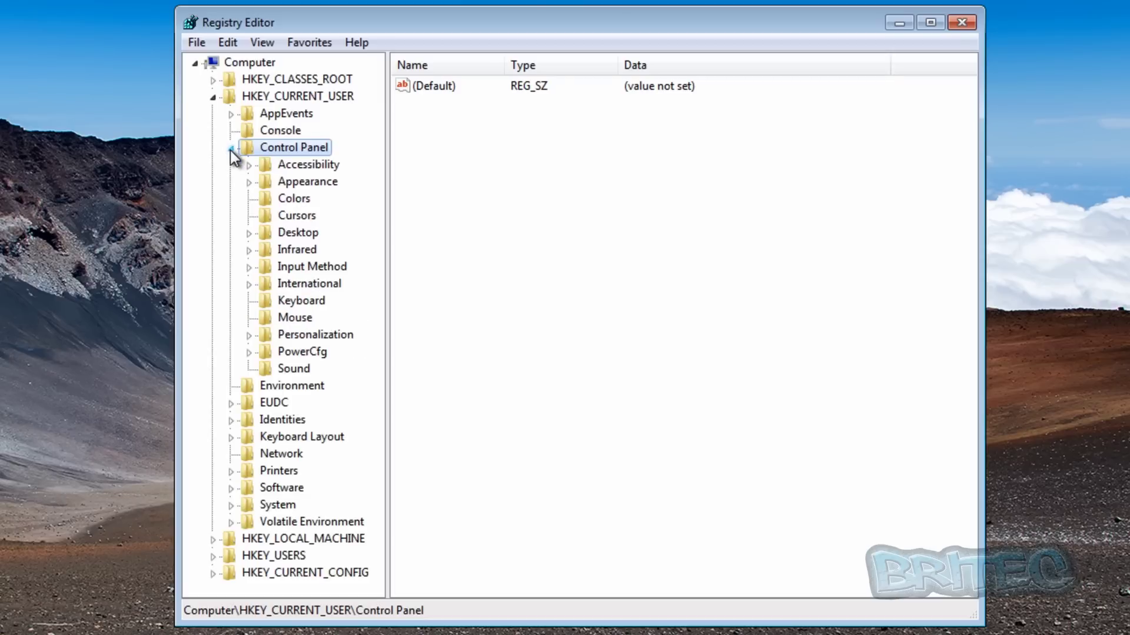
click(298, 232)
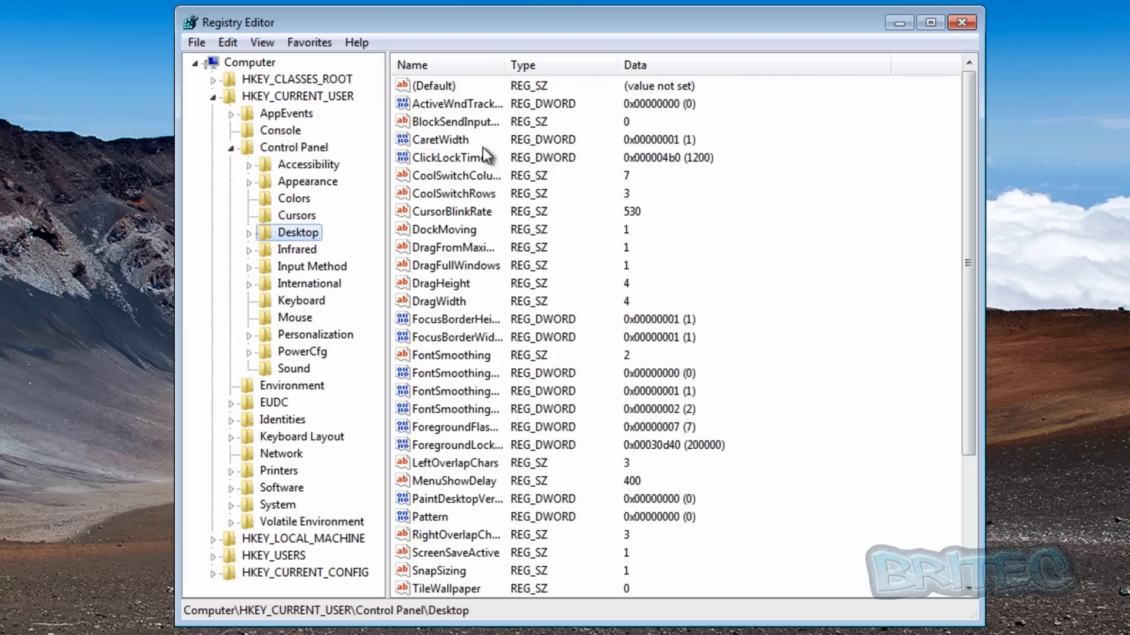
drag(968, 232, 966, 397)
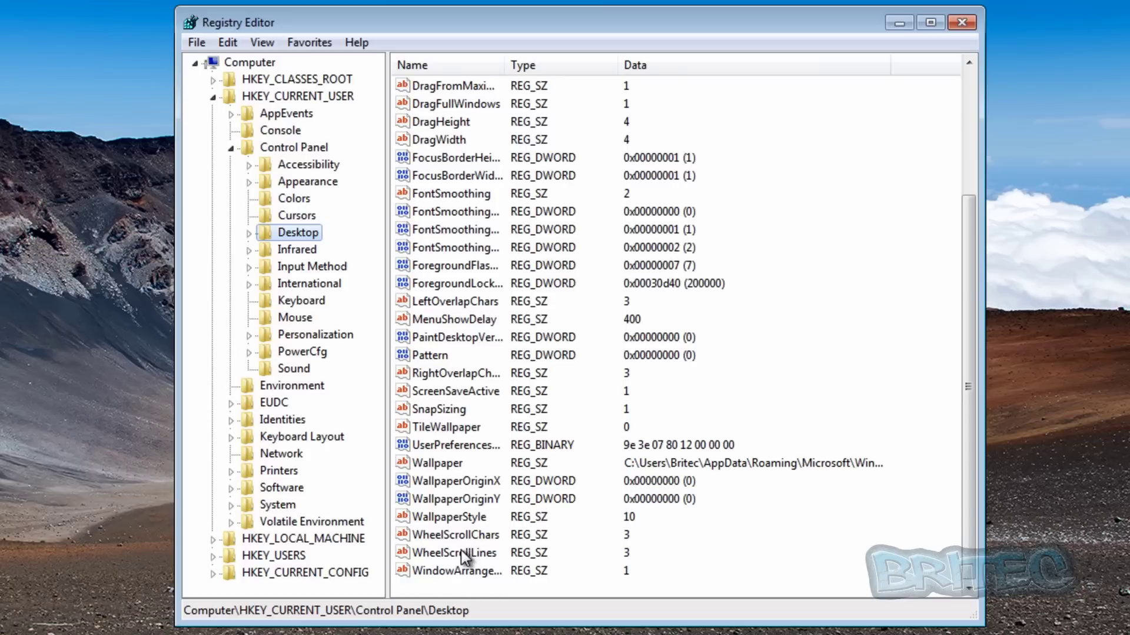
- Create a WaitToKillAppTimeout string value in the Desktop key with data 2000
right_click(435, 584)
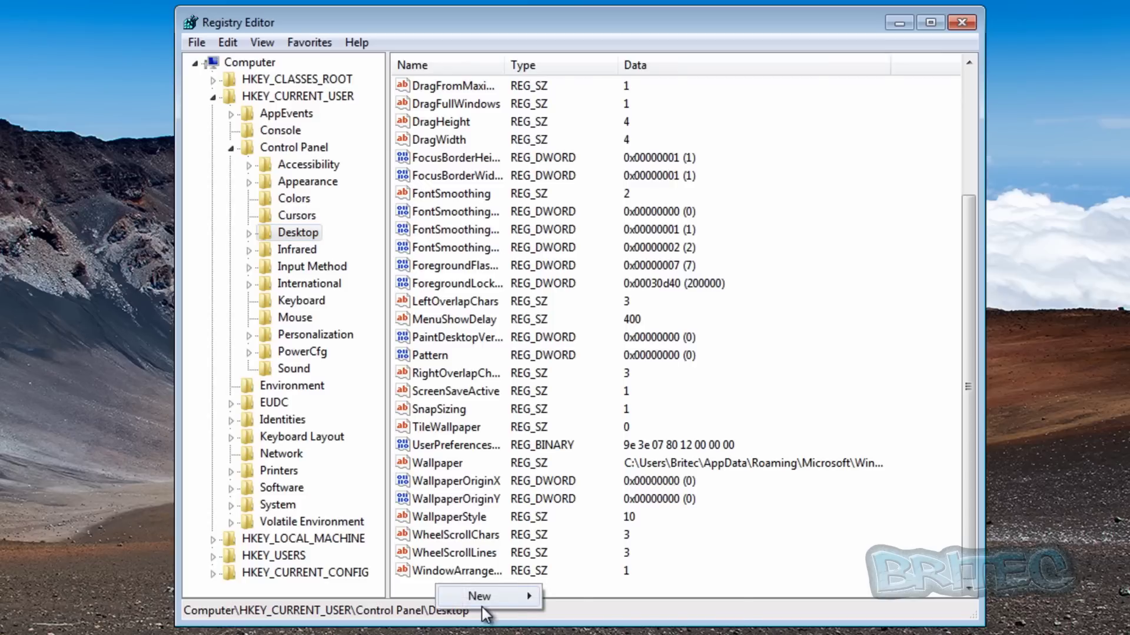
mouse_move(484, 600)
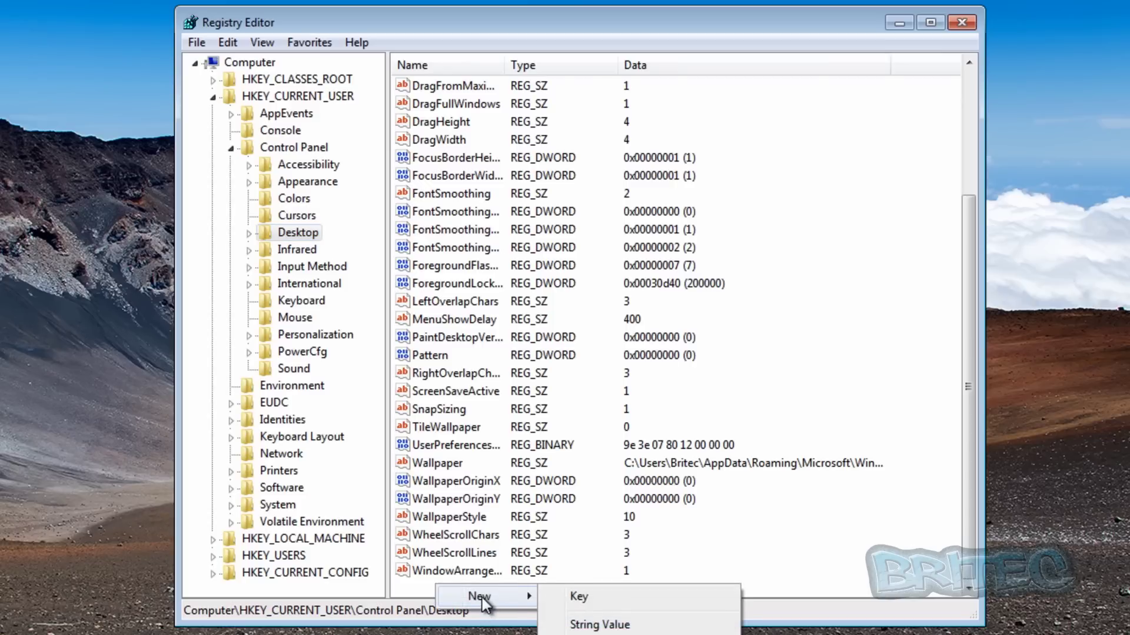
click(615, 623)
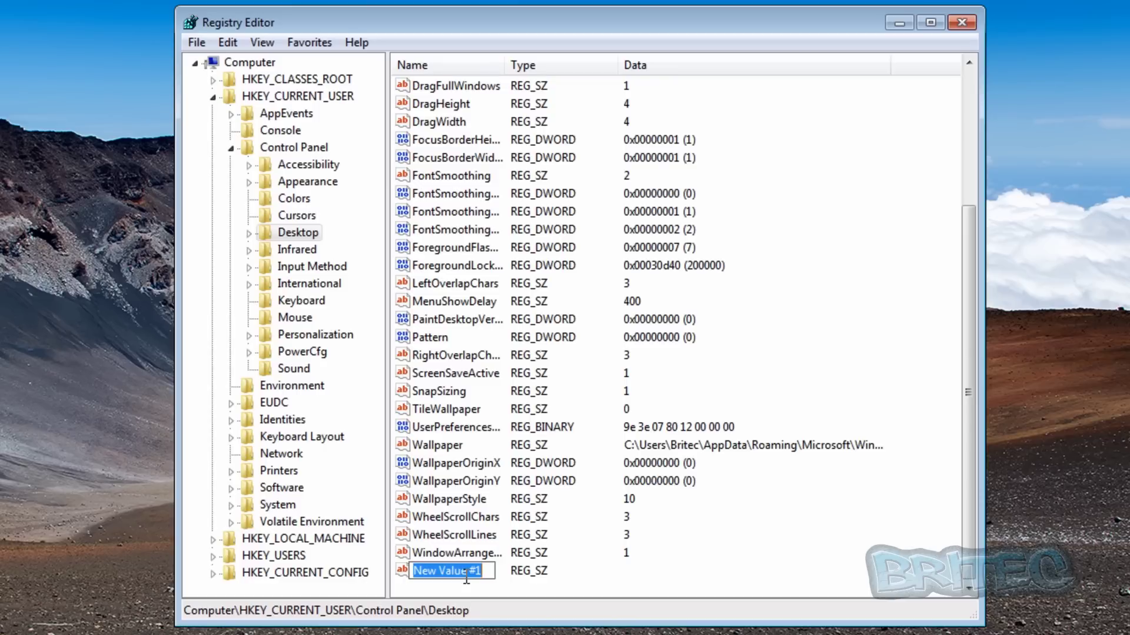
text(Wait)
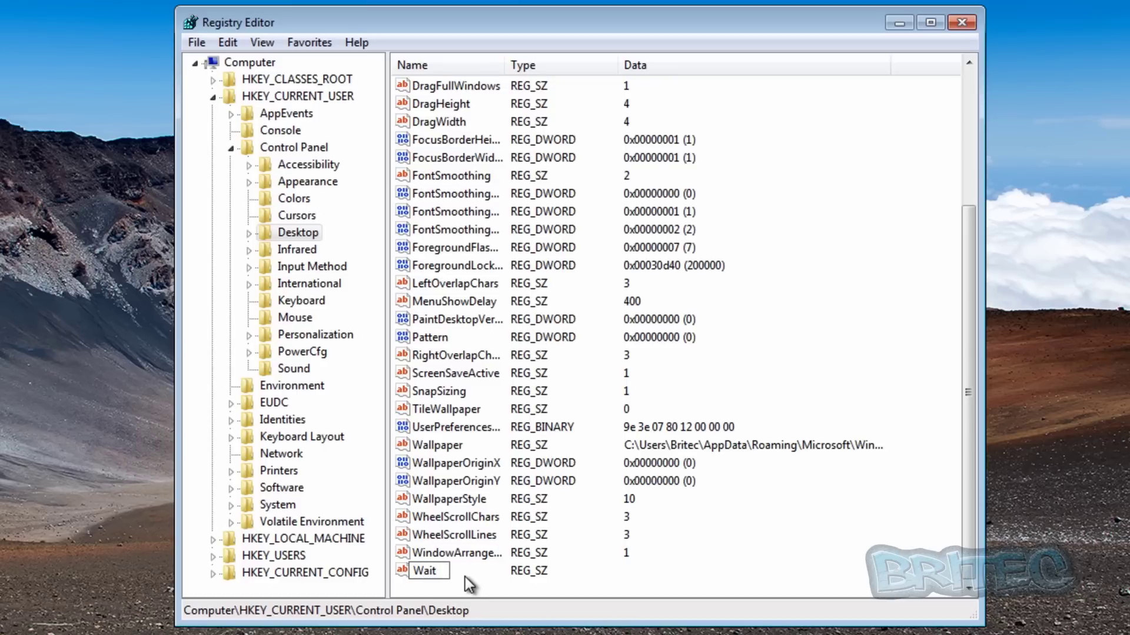
text(ToKillA)
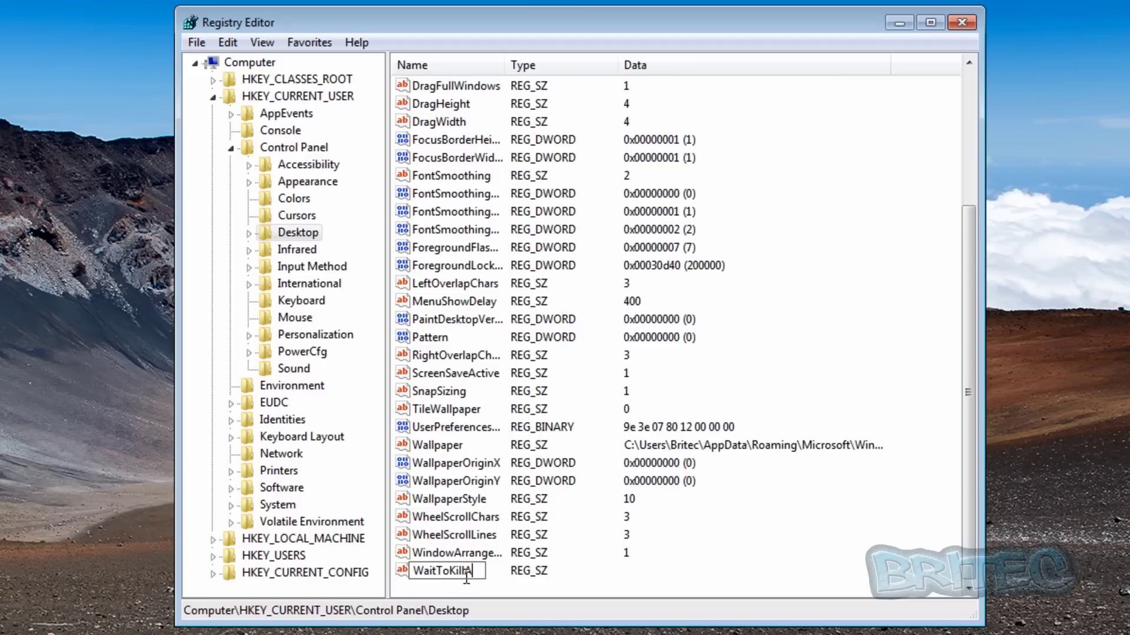
text(ppTimeout)
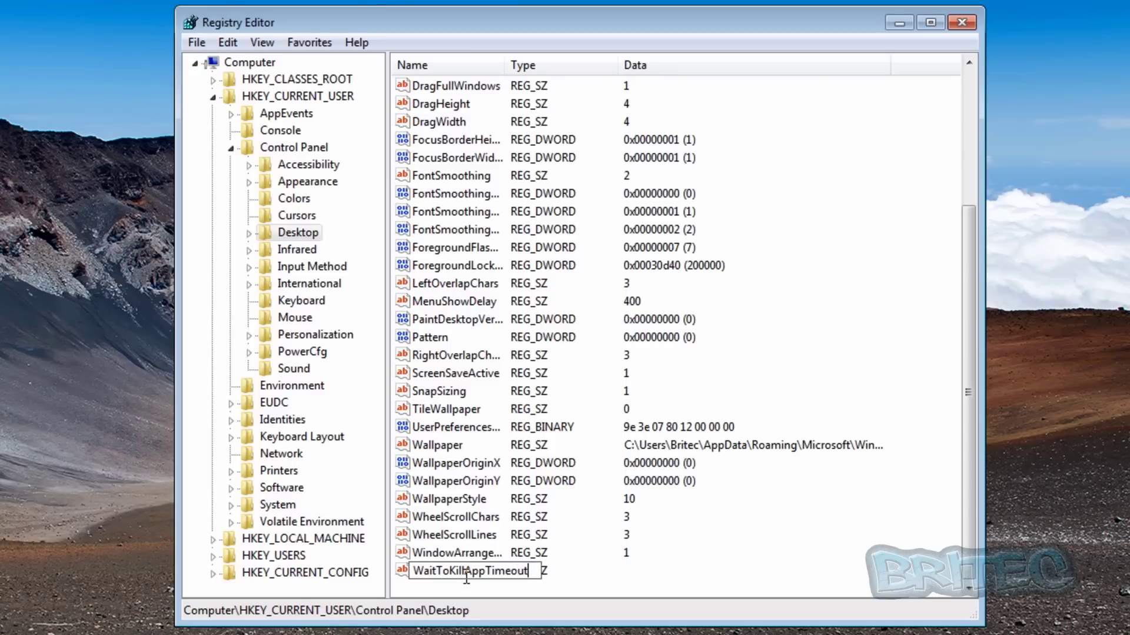
key(Return)
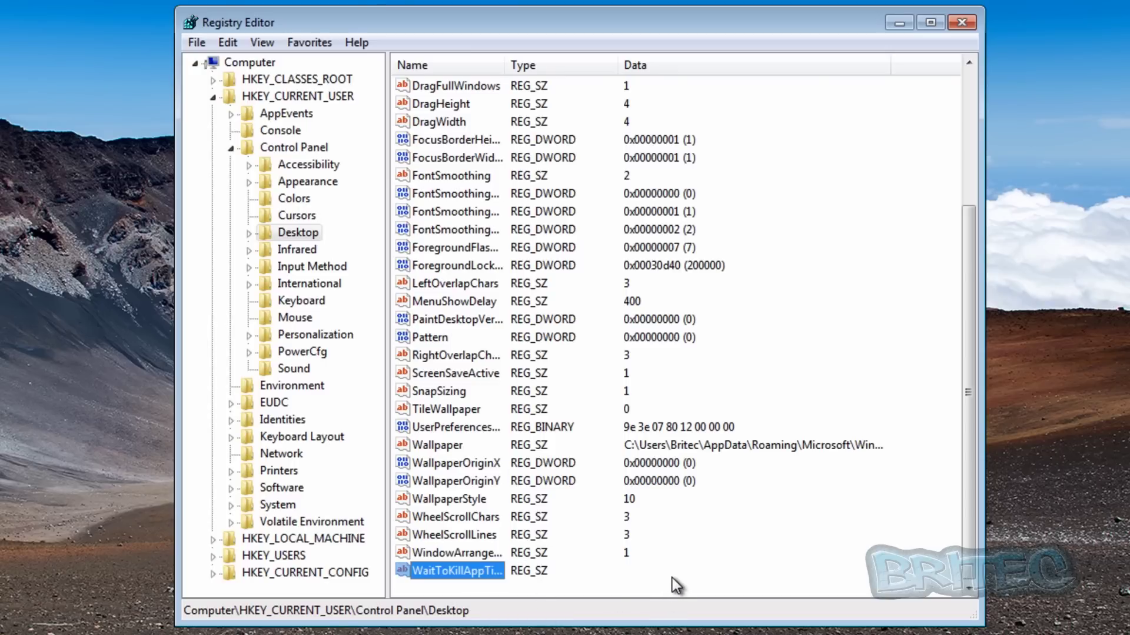
double_click(458, 569)
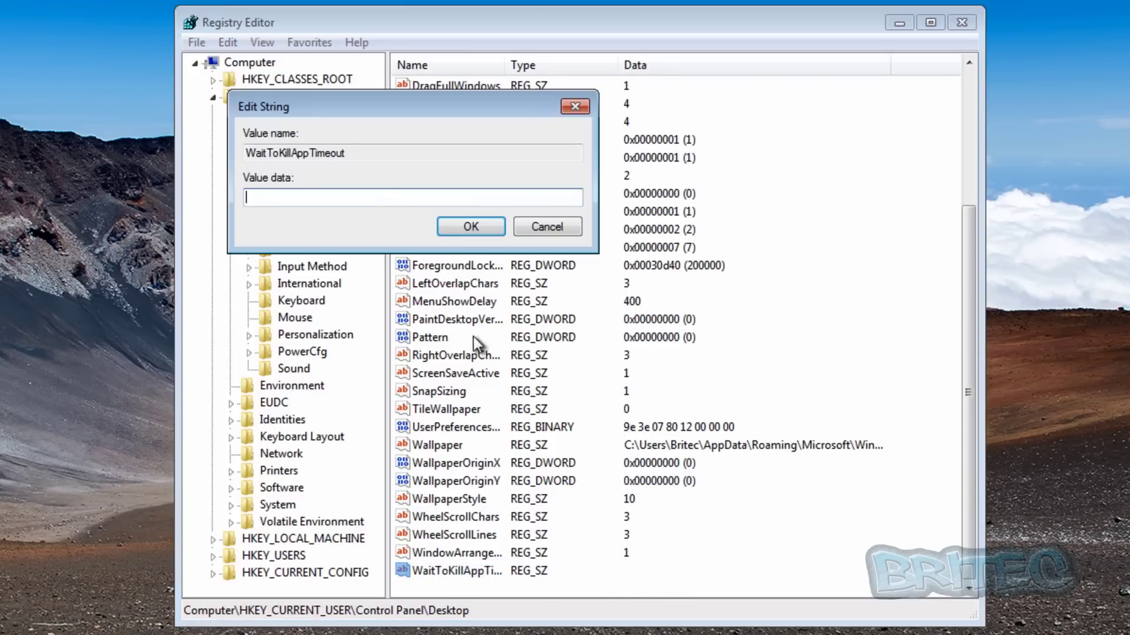
text(2000)
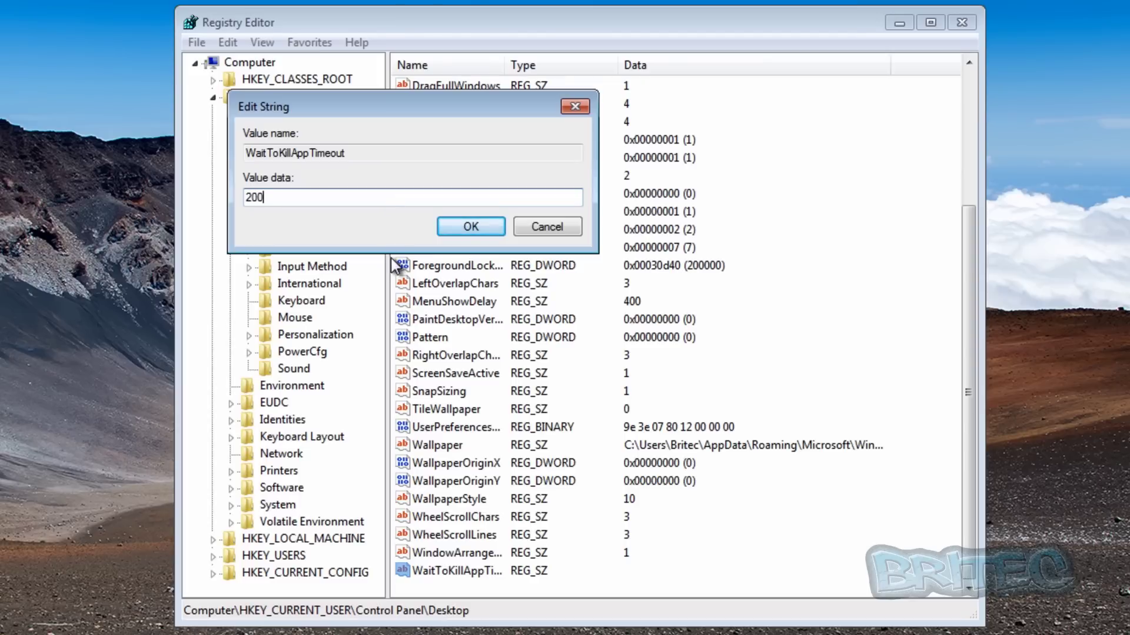
click(479, 226)
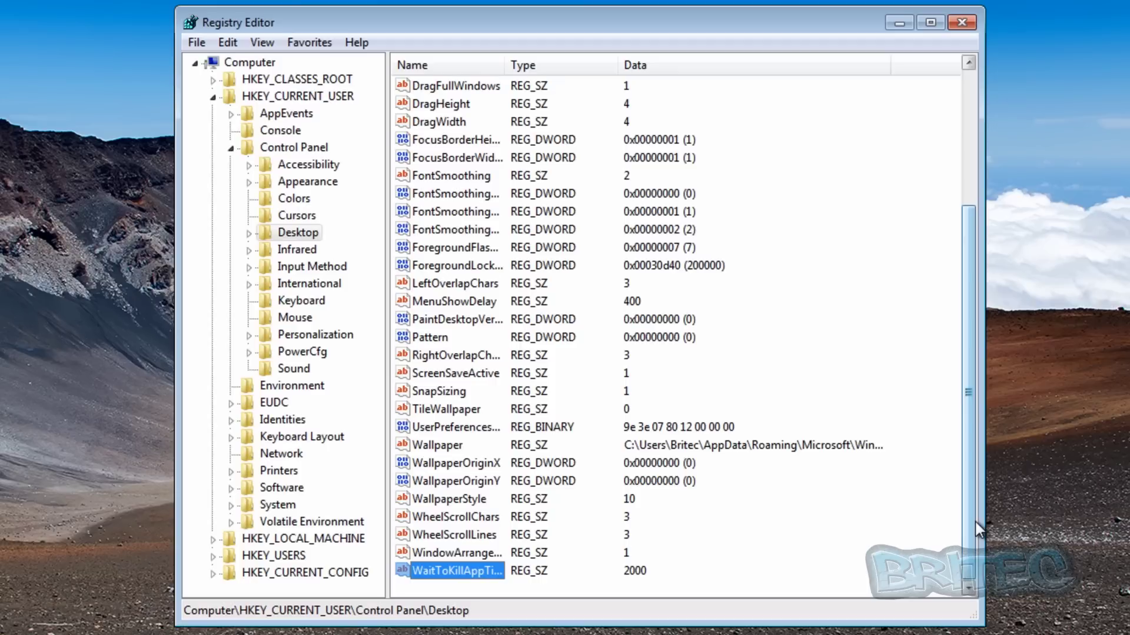
scroll(976, 521, up, 4)
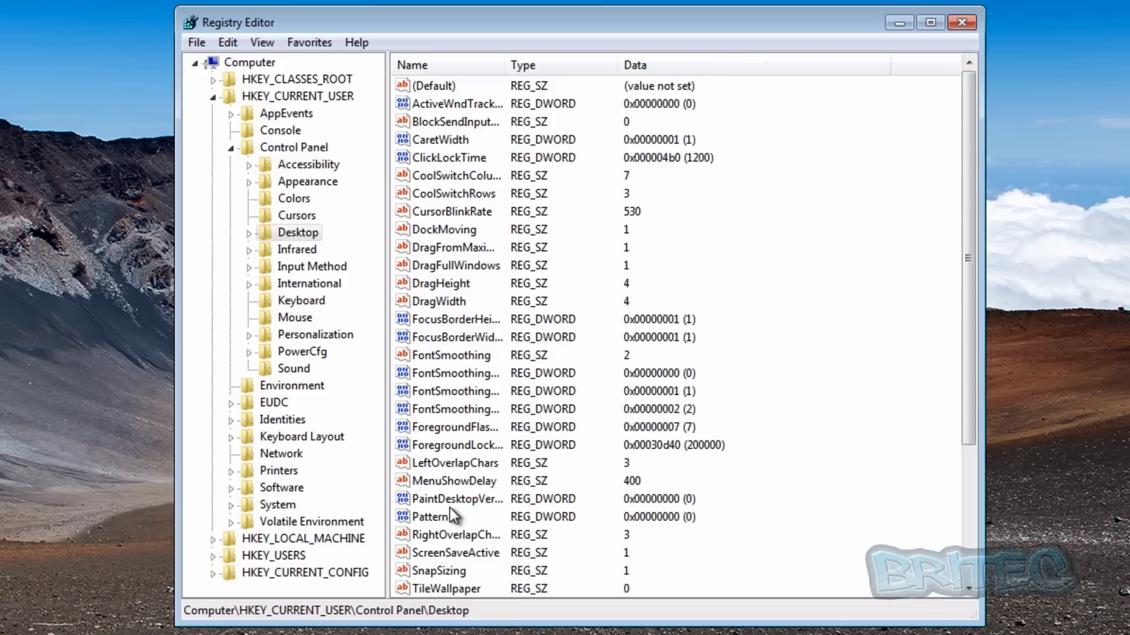
- Close Registry Editor and show the desktop's New submenu
click(962, 23)
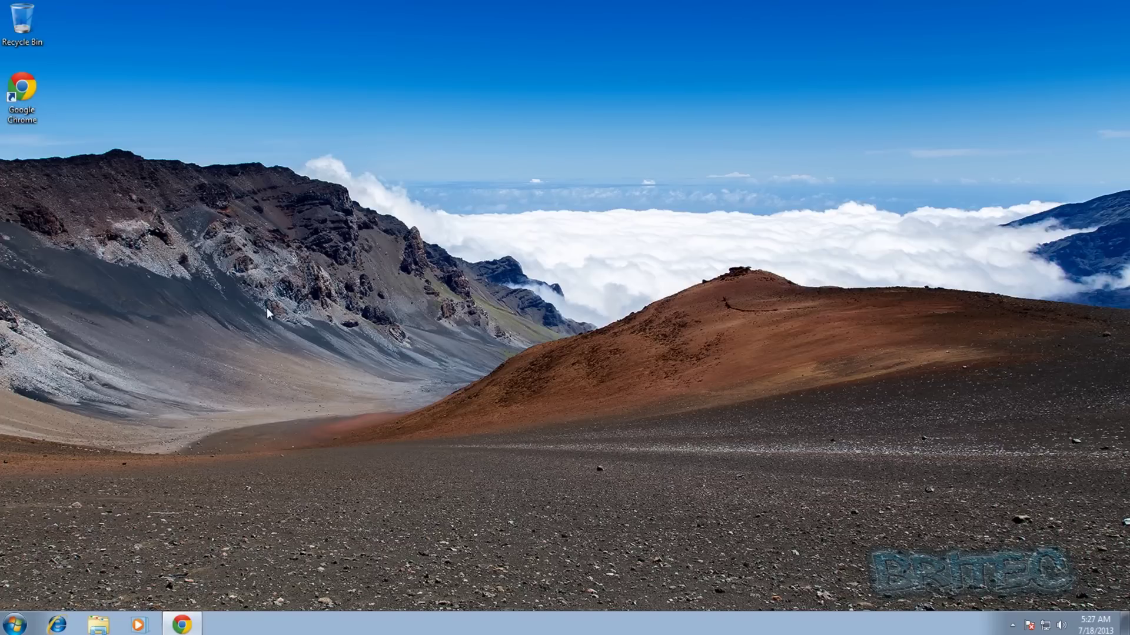
right_click(304, 302)
mouse_move(352, 392)
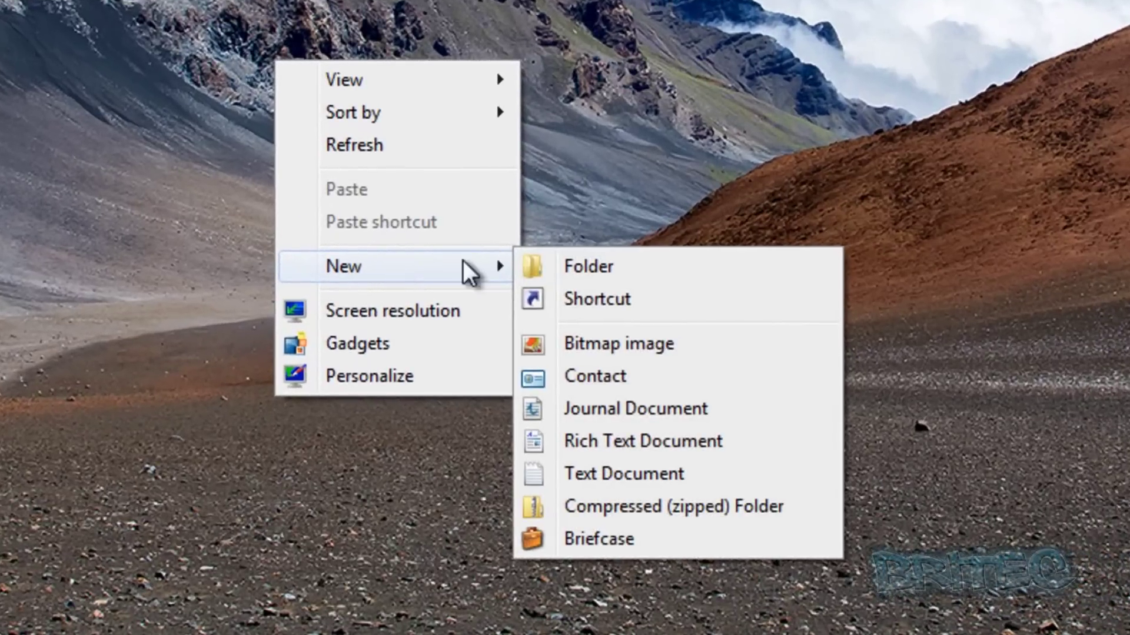
- Create a desktop shortcut named shutdown targeting Shutdown.exe -s -t 00 -f
click(626, 301)
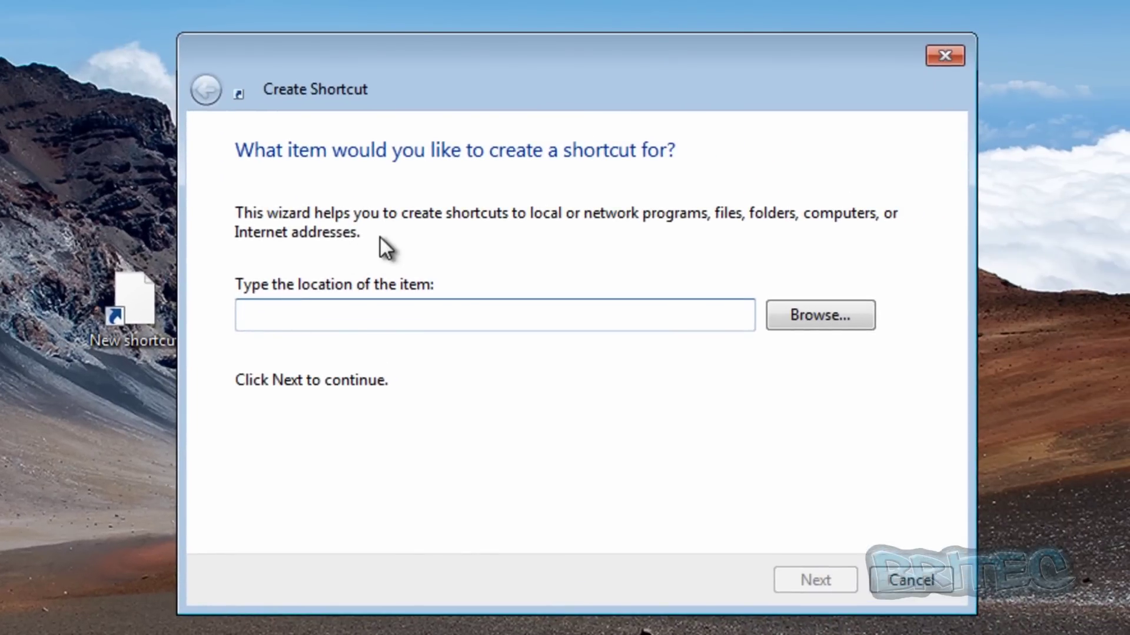
text(Shut)
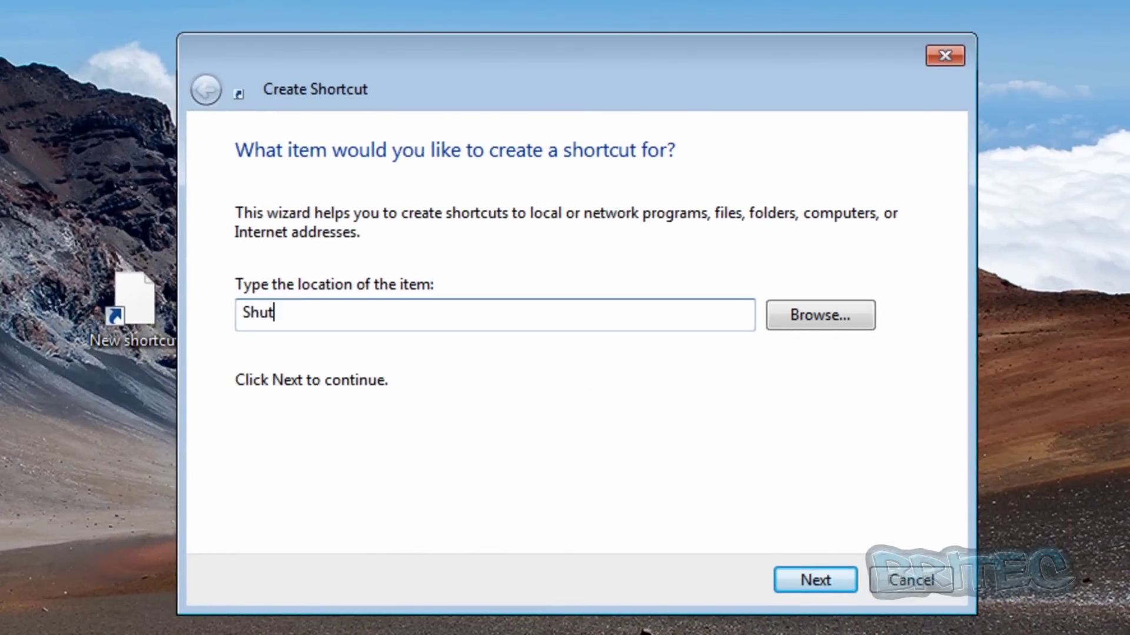
text(down.exe -s -t 00)
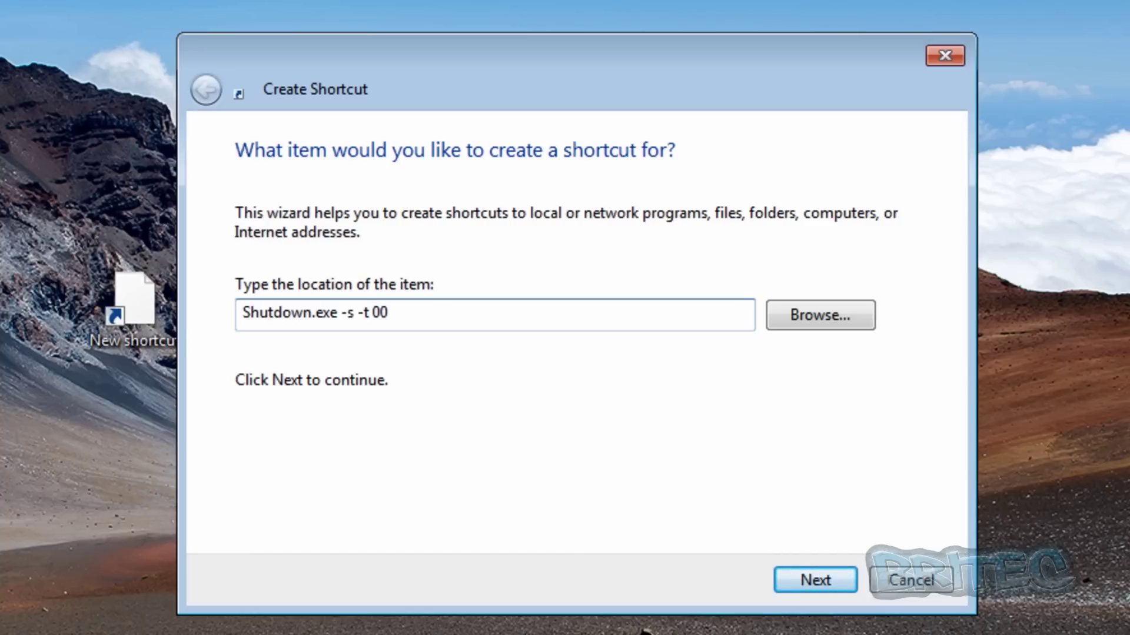
text(-f)
click(820, 584)
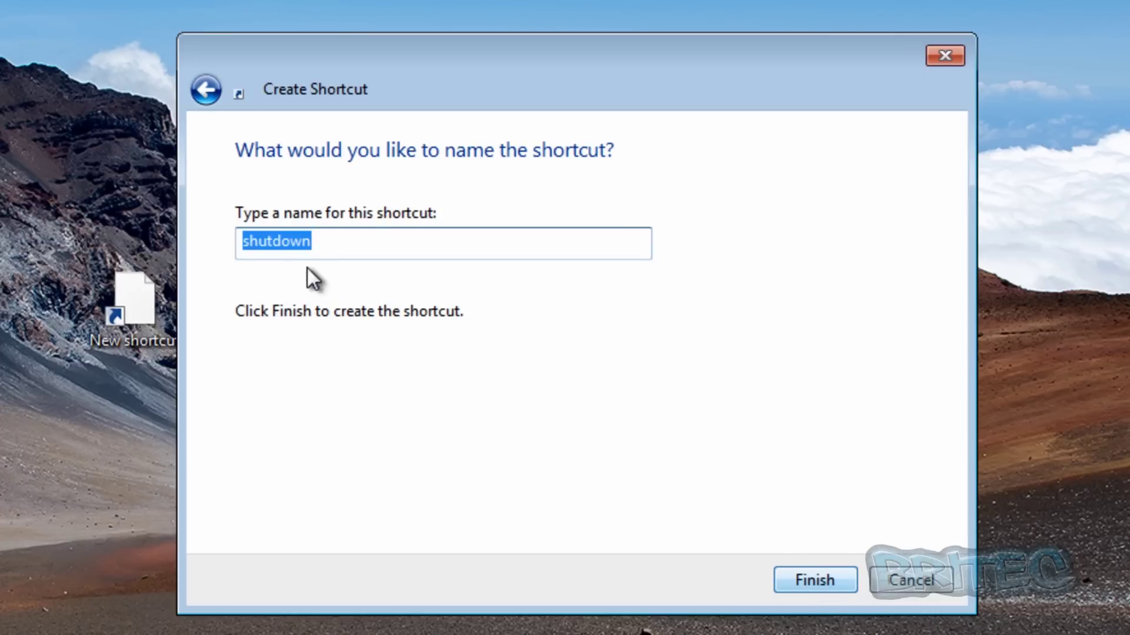
click(805, 588)
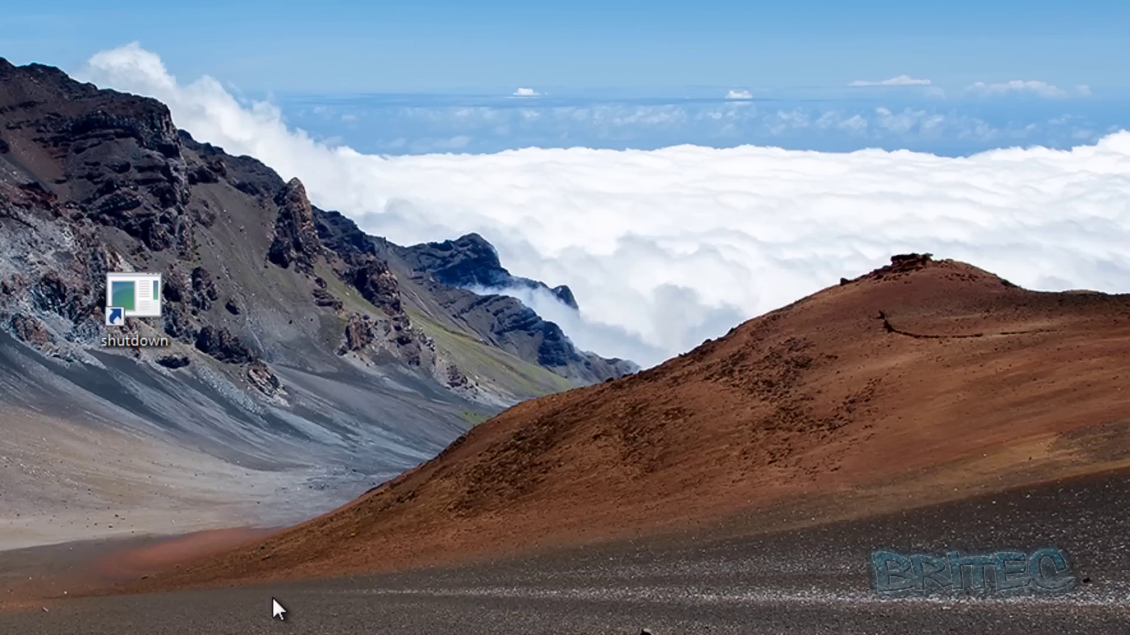
- Give the shutdown shortcut the red SHELL32 power icon in its Properties and apply it
double_click(134, 300)
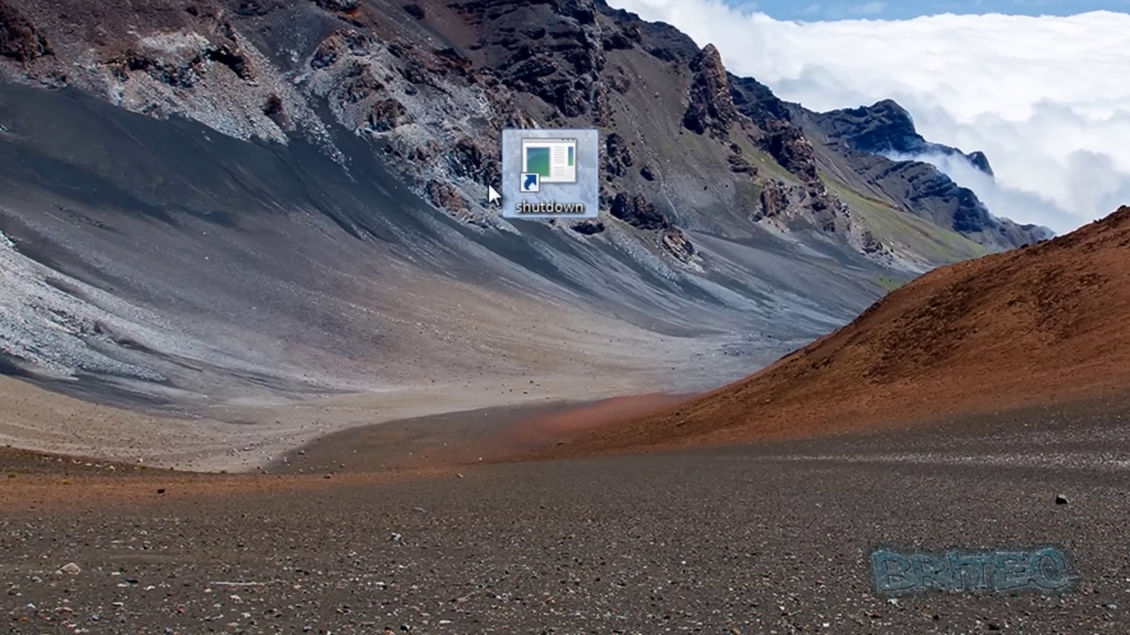
right_click(545, 161)
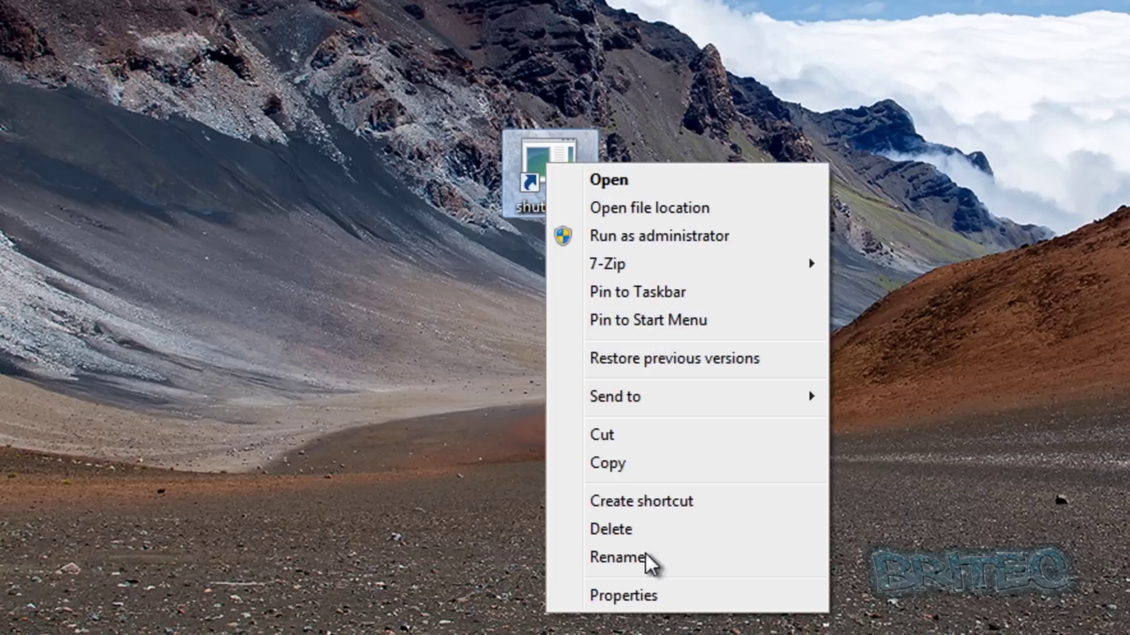
click(648, 588)
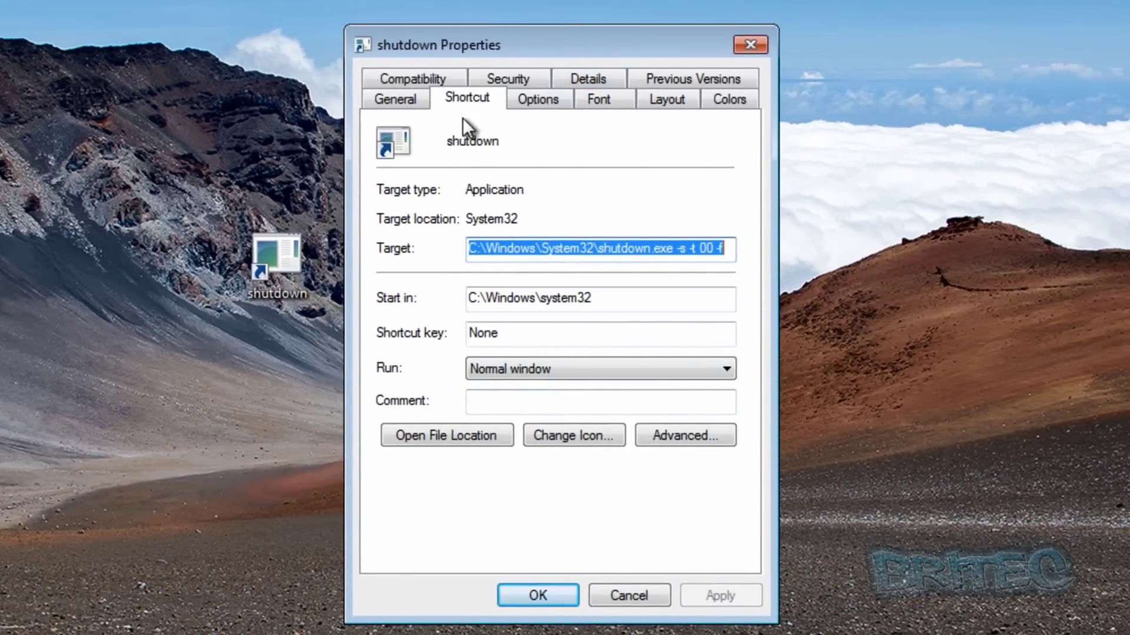
click(568, 439)
click(830, 296)
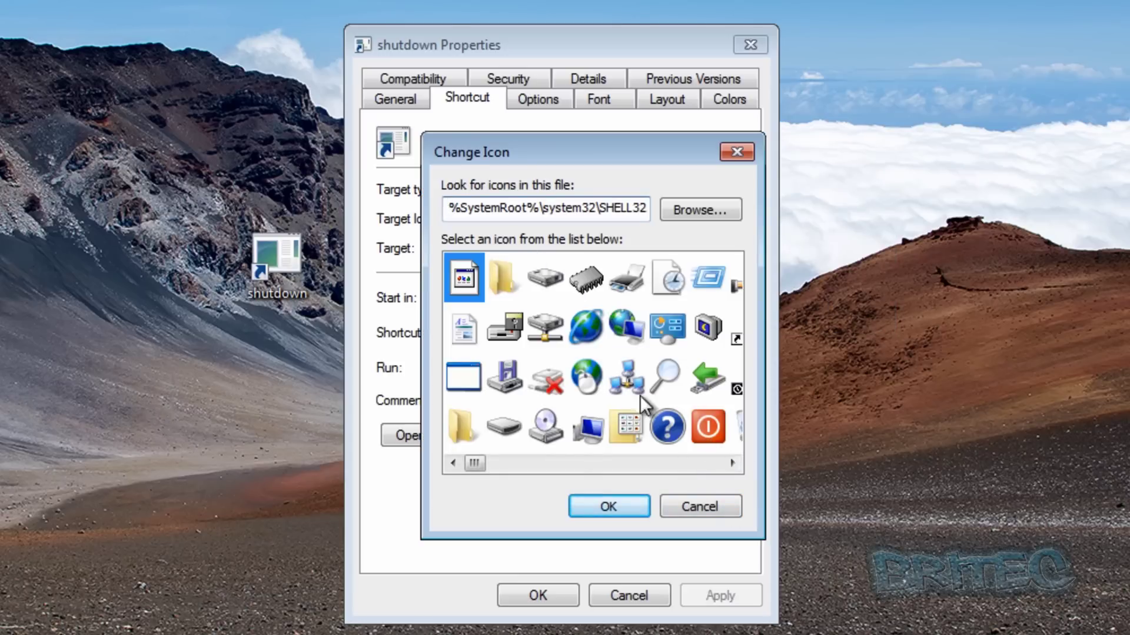
click(708, 430)
click(615, 510)
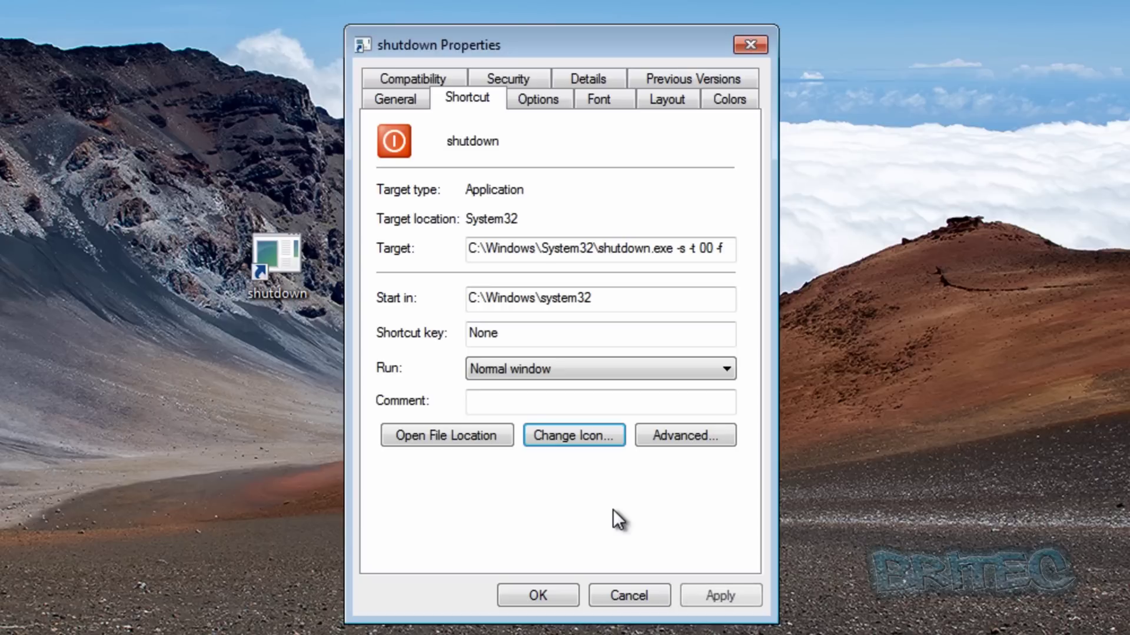
click(551, 593)
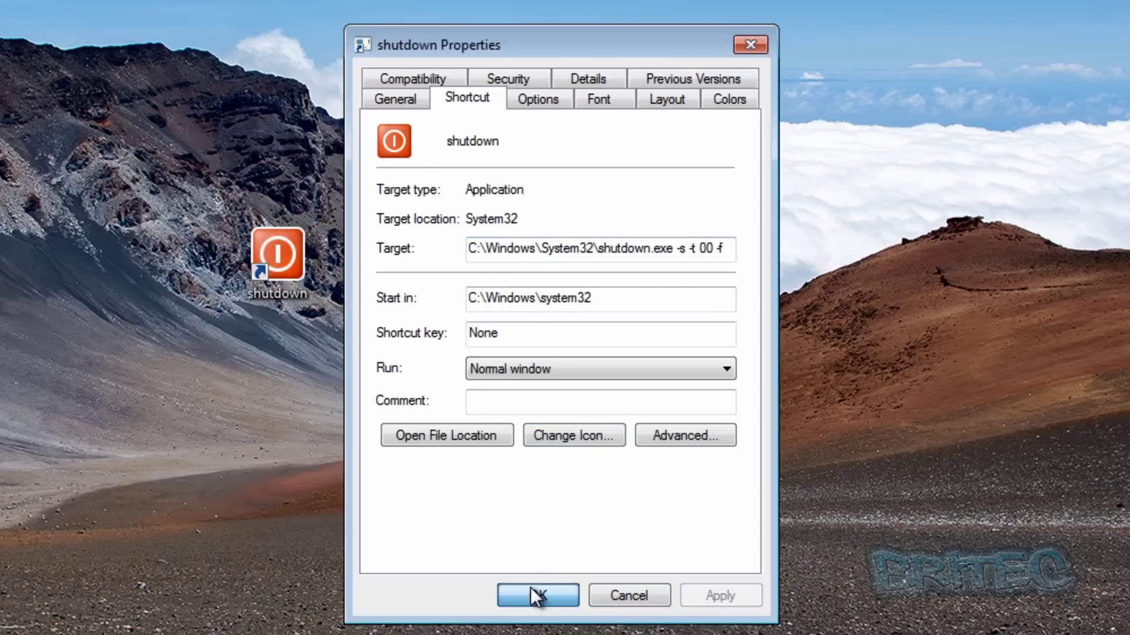
click(533, 593)
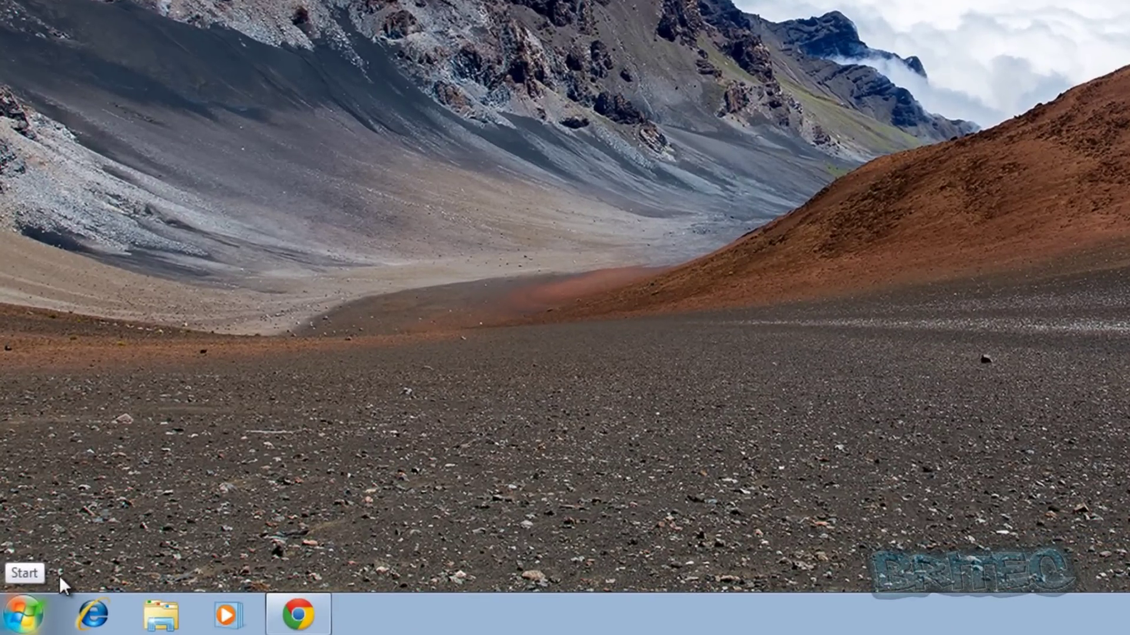
- Open an administrator Command Prompt from a Start menu search for cmd
click(37, 611)
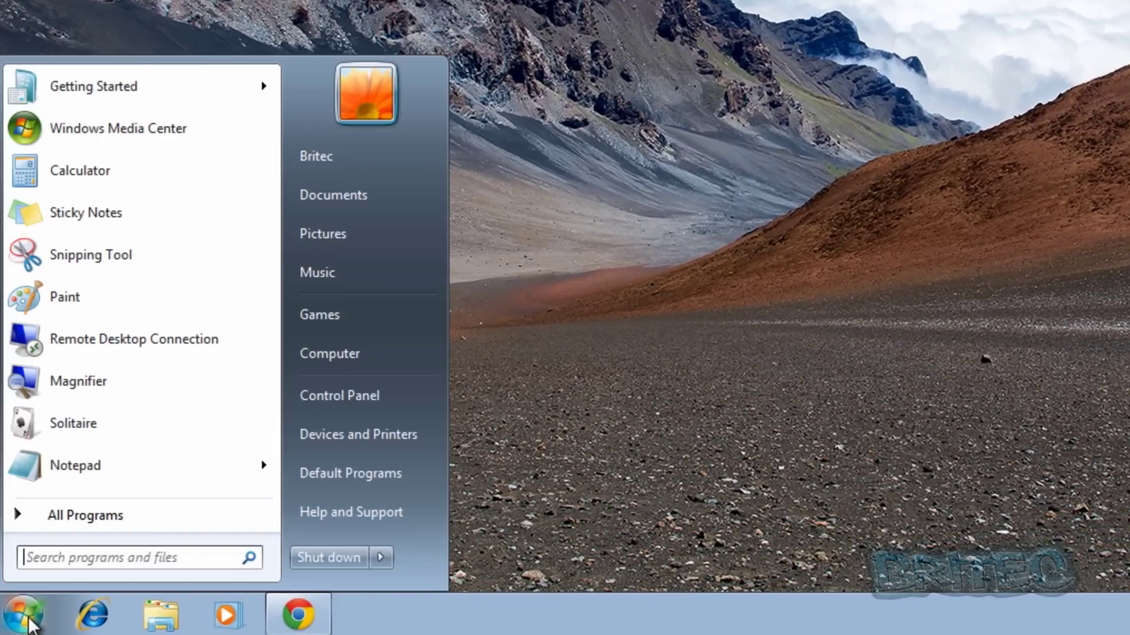
click(60, 553)
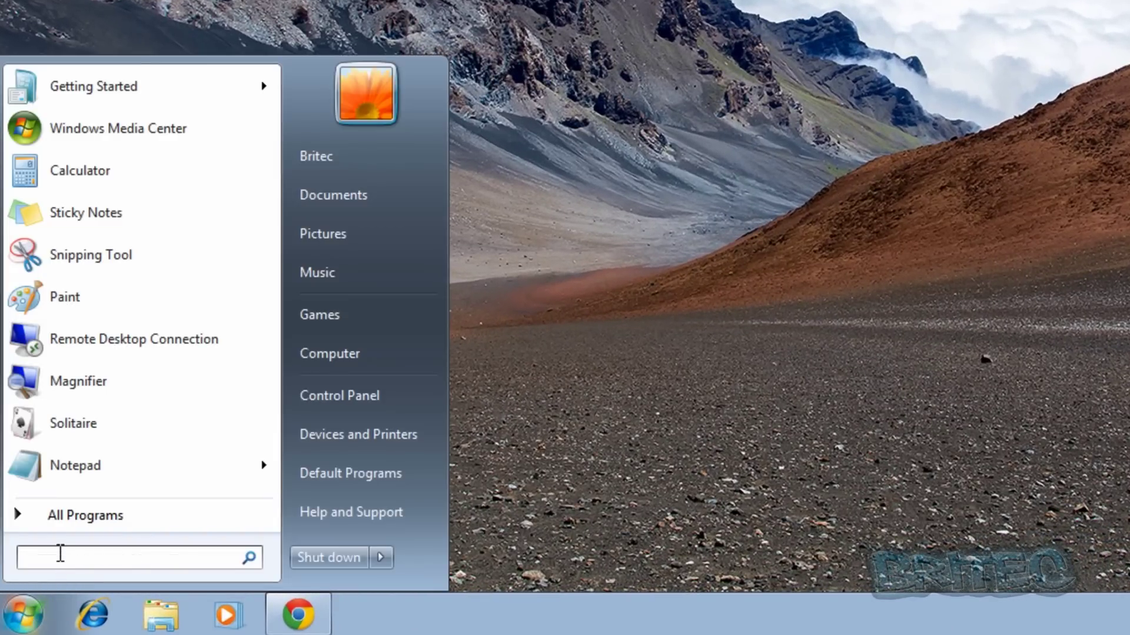
text(cmd)
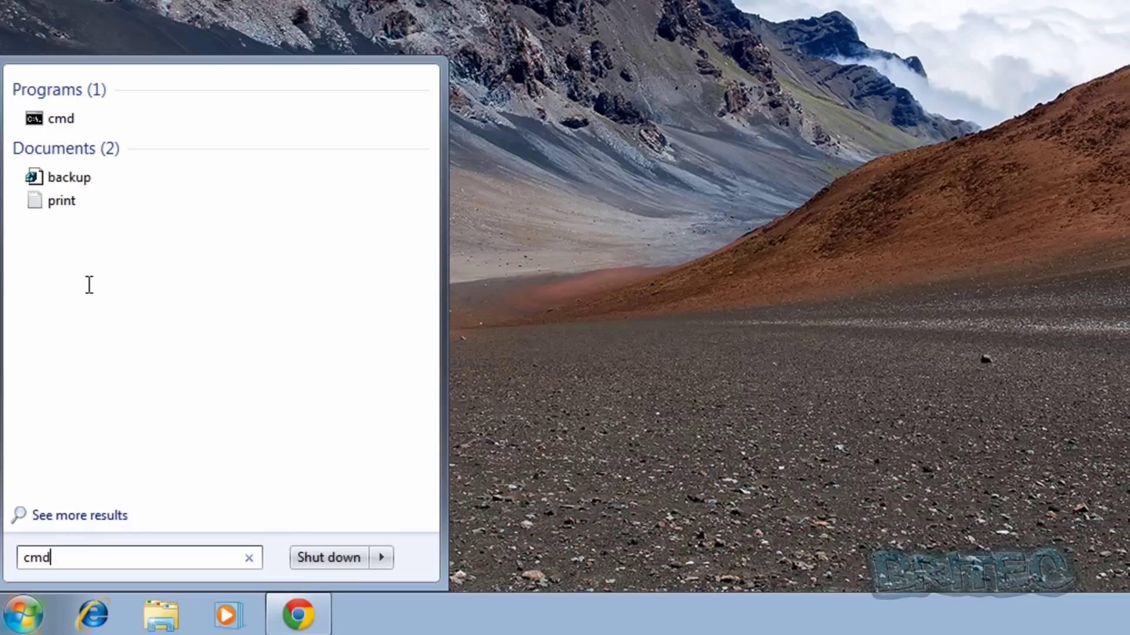
right_click(54, 118)
click(115, 157)
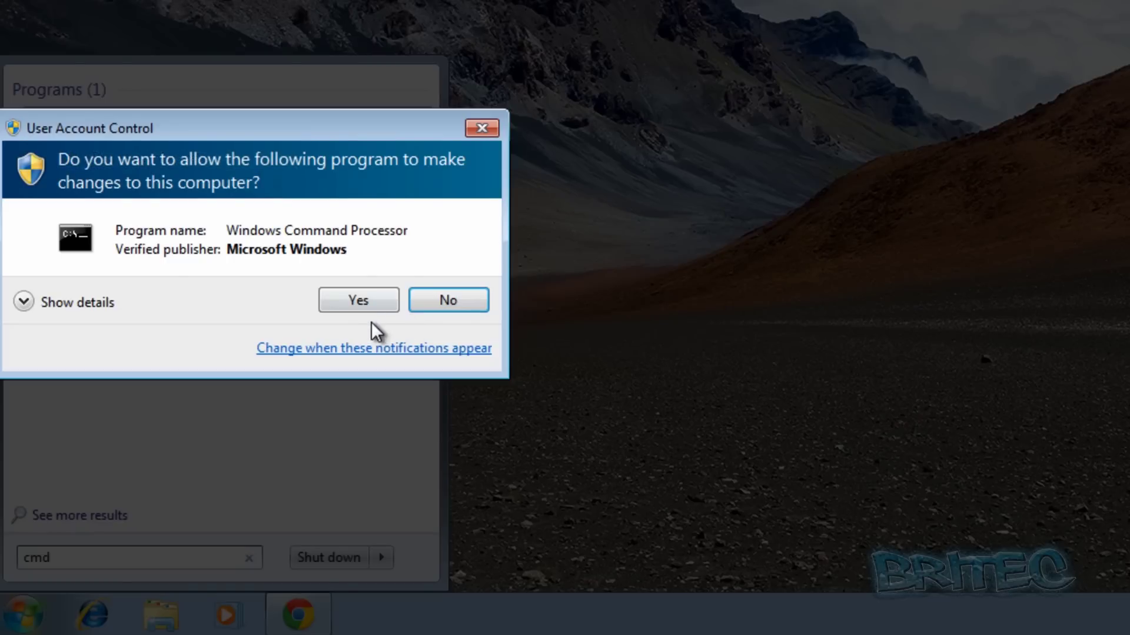
click(362, 301)
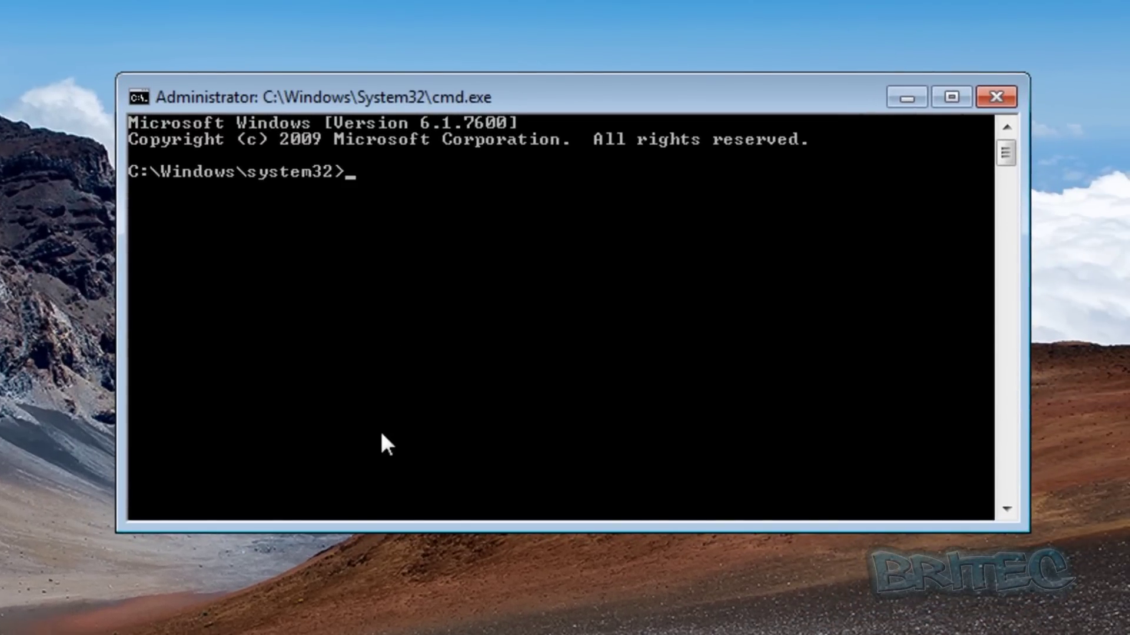
- Run chkdsk /? to review its help, then clear the console with cls
text(chkdsk /?)
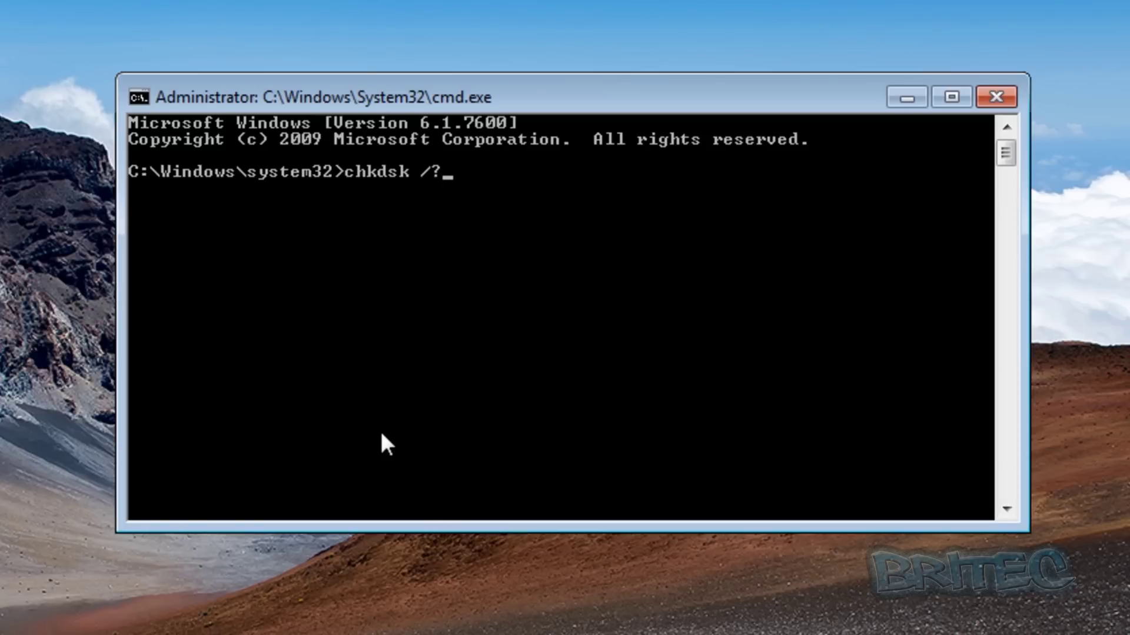
key(Return)
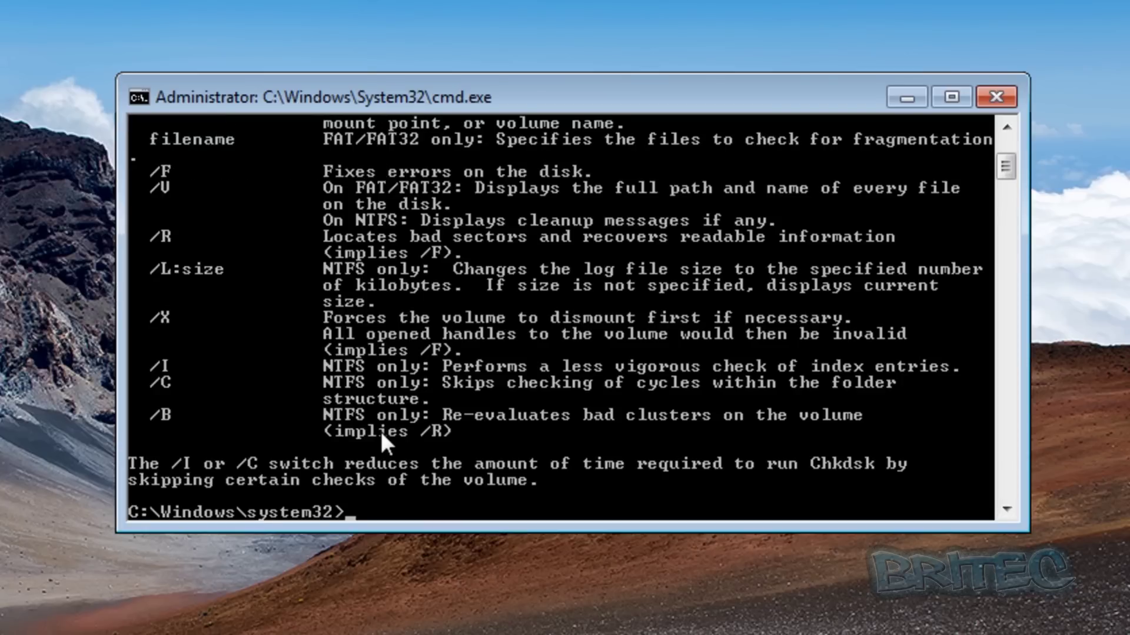
scroll(432, 344, up, 1)
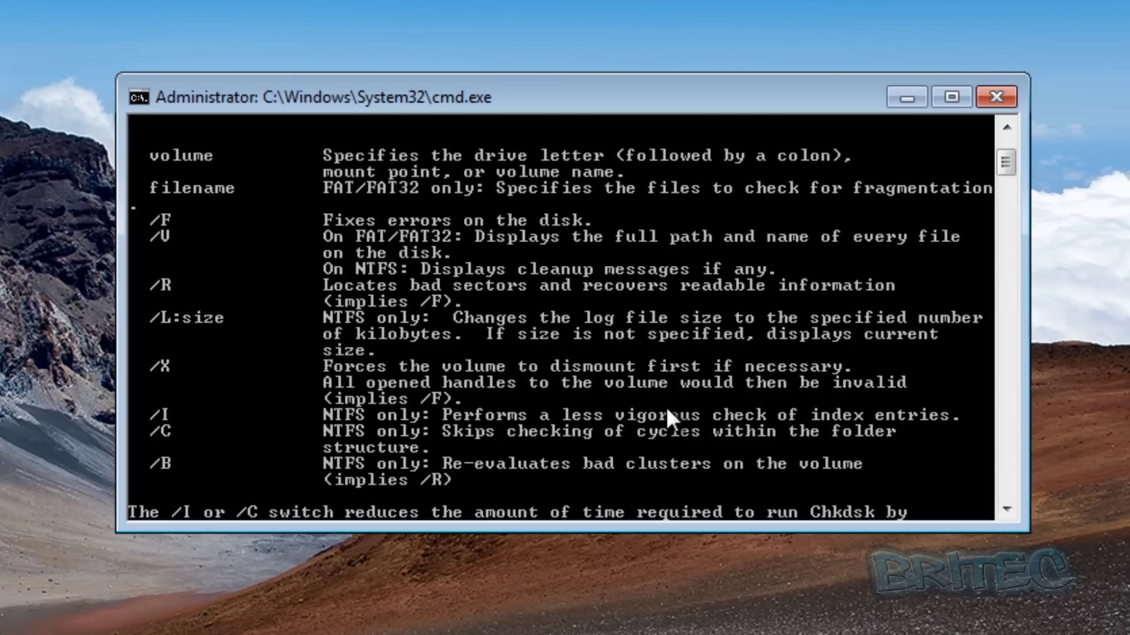
scroll(575, 391, down, 1)
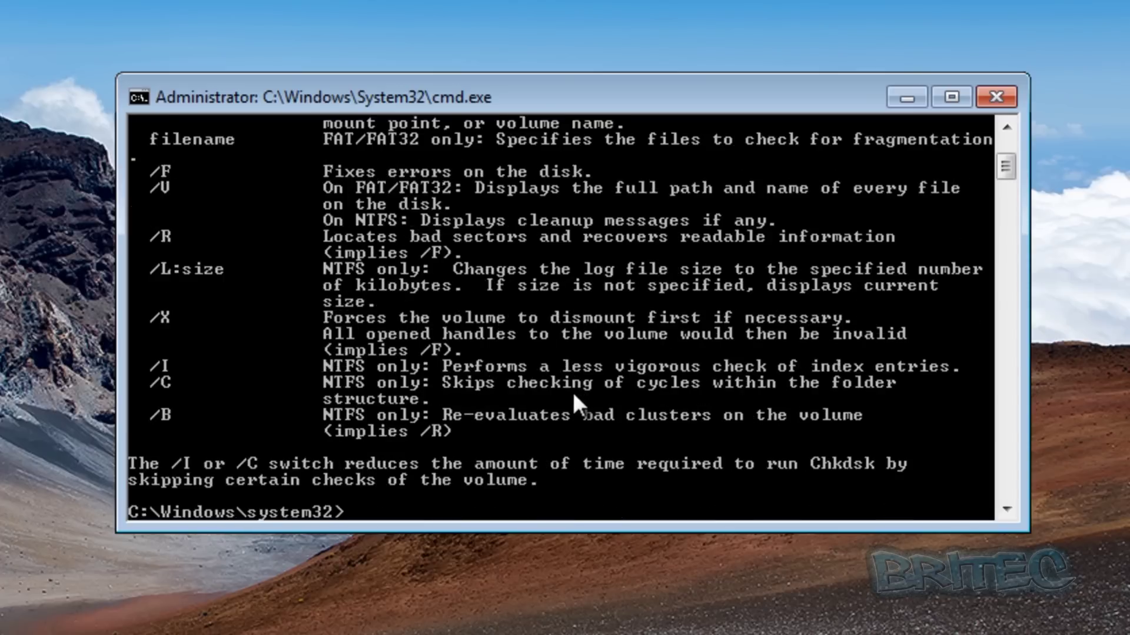
scroll(575, 391, down, 1)
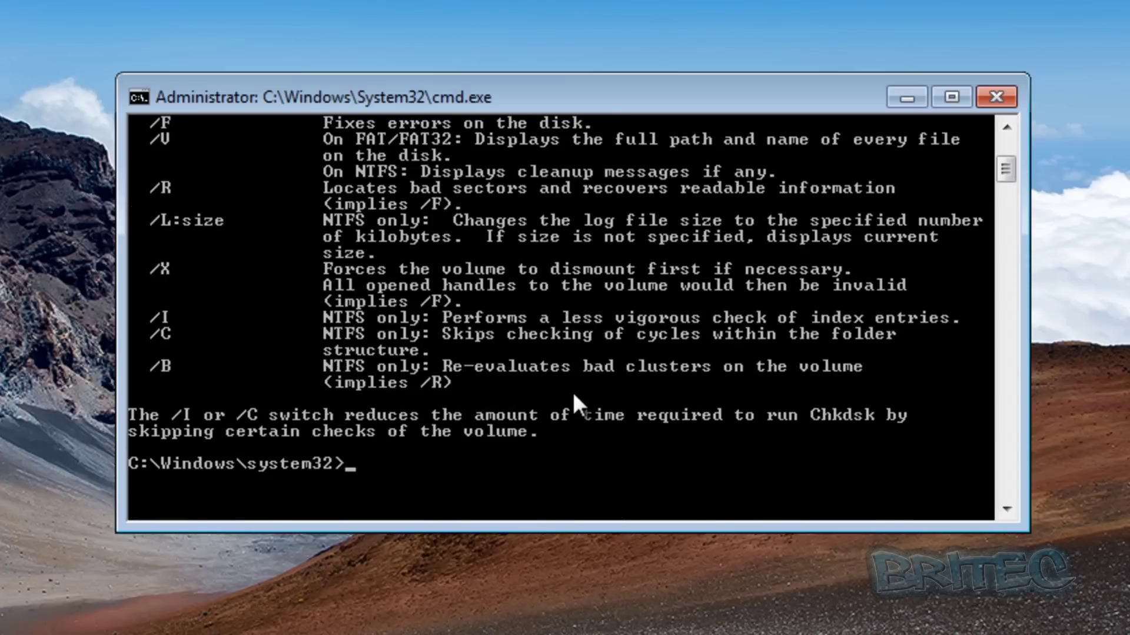
text(cls)
key(Return)
text(chkdsk)
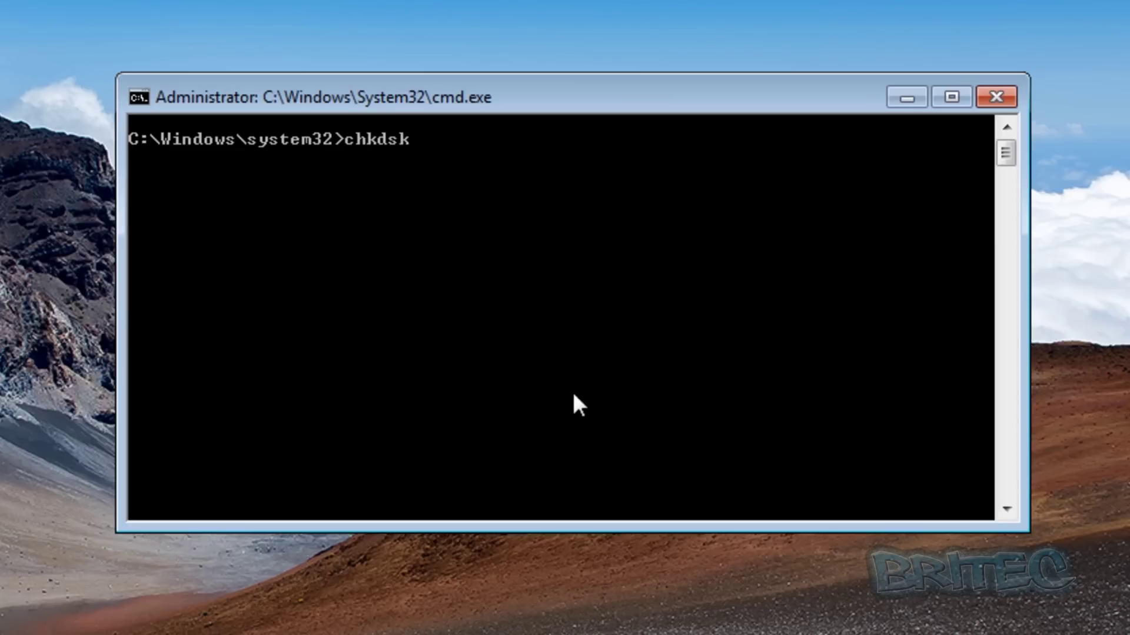
text( /r /f /x)
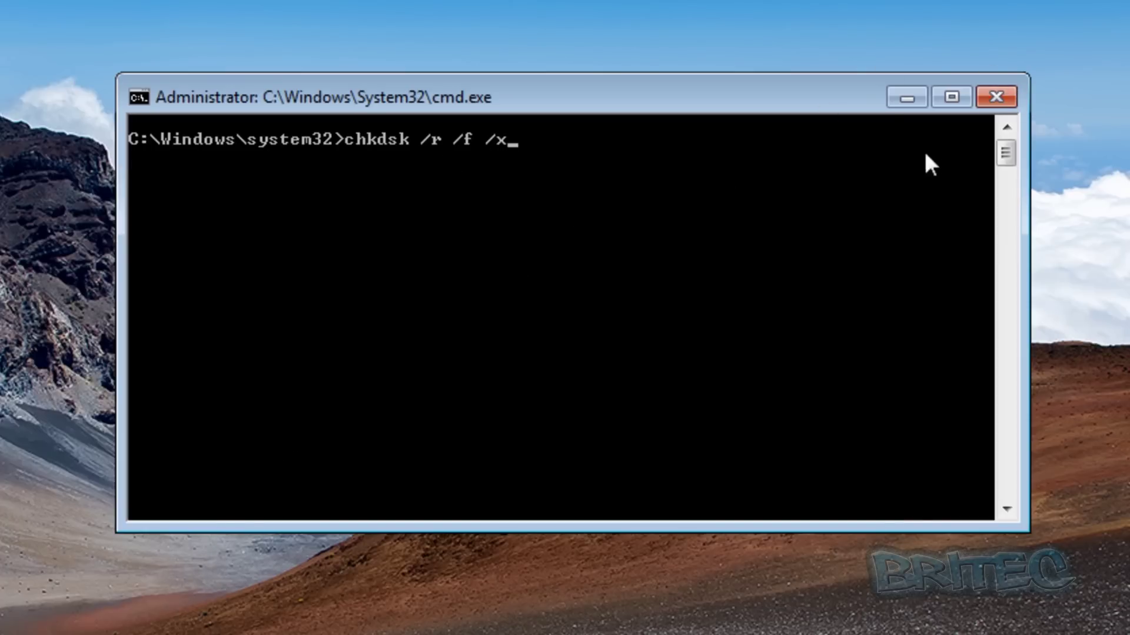
key(BackSpace)
key(BackSpace)
key(BackSpace)
key(BackSpace)
key(BackSpace)
key(BackSpace)
key(BackSpace)
key(BackSpace)
key(BackSpace)
key(BackSpace)
key(BackSpace)
key(BackSpace)
key(BackSpace)
key(BackSpace)
key(BackSpace)
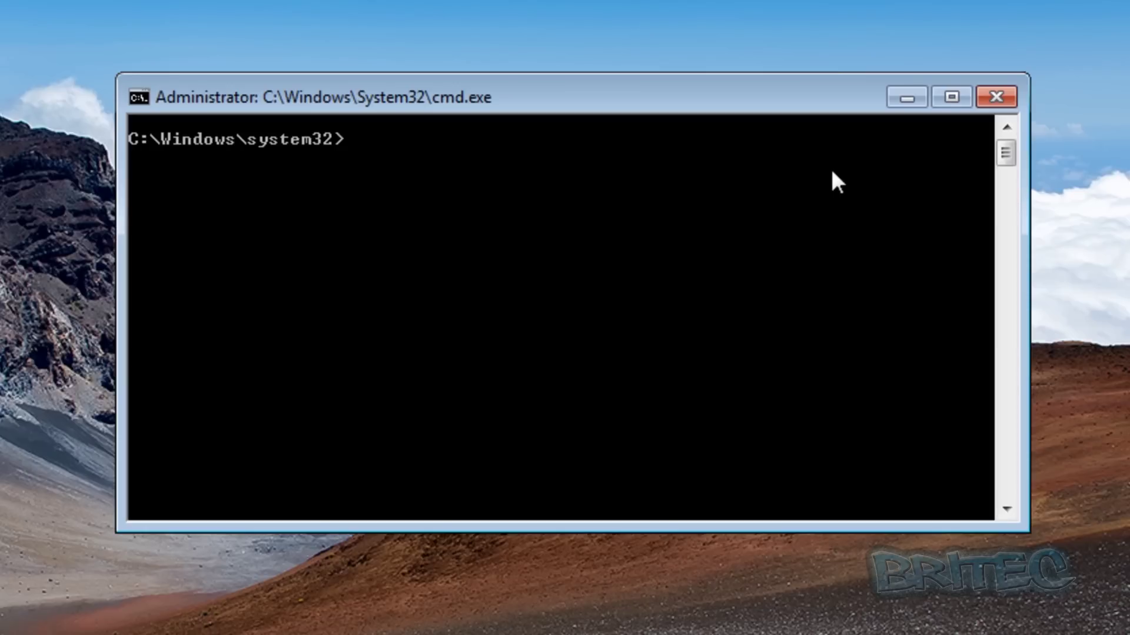
- Run sfc /? and scroll through the System File Checker help
text(sfc /?)
key(Return)
scroll(278, 325, up, 3)
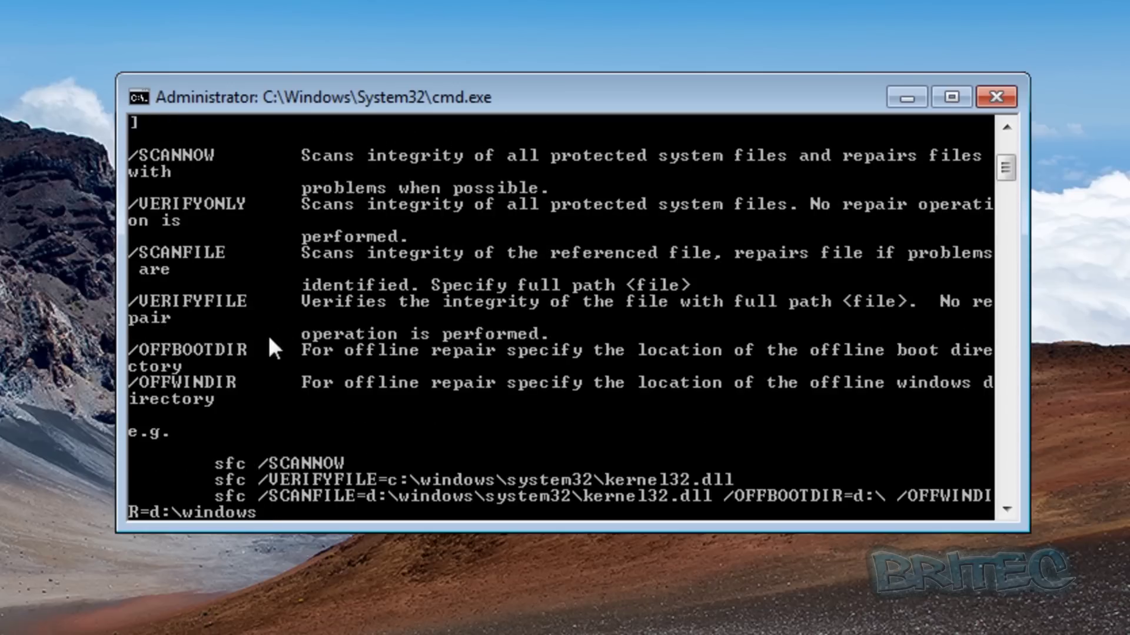
scroll(291, 328, down, 3)
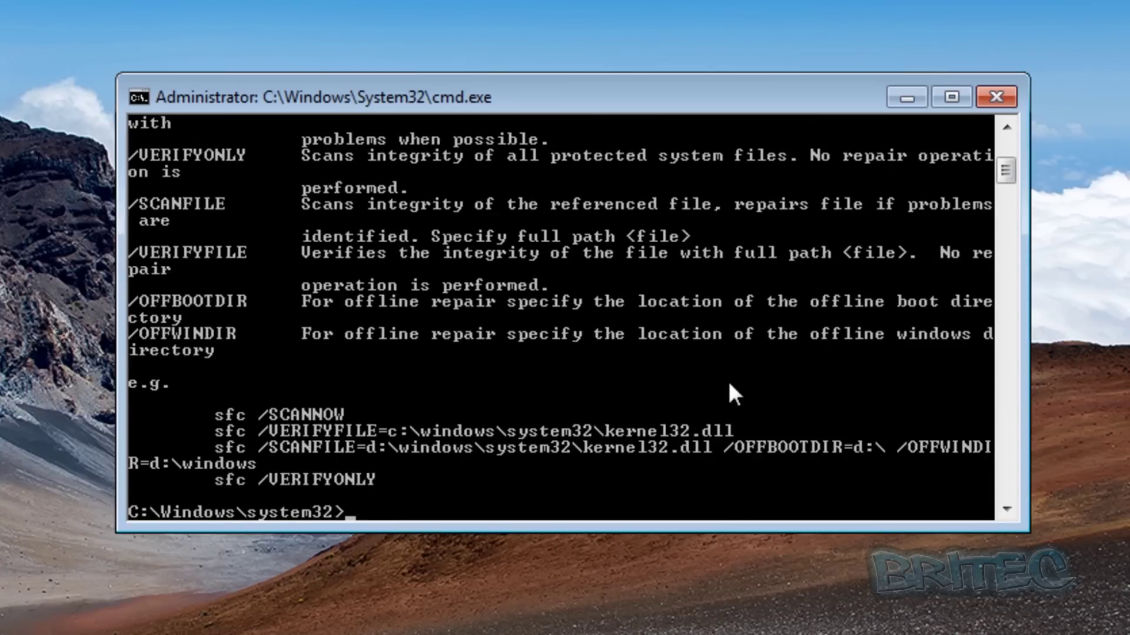
scroll(389, 469, down, 2)
scroll(471, 449, up, 1)
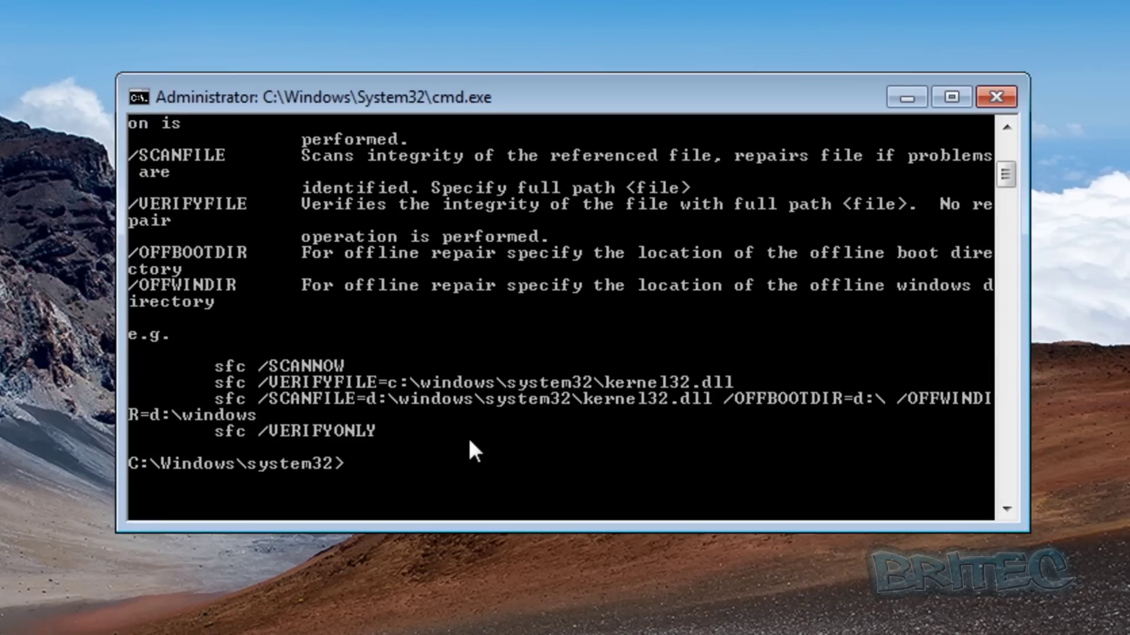
- Clear the console, type sfc /scannow without running it, and close the Command Prompt
text(cls)
key(Return)
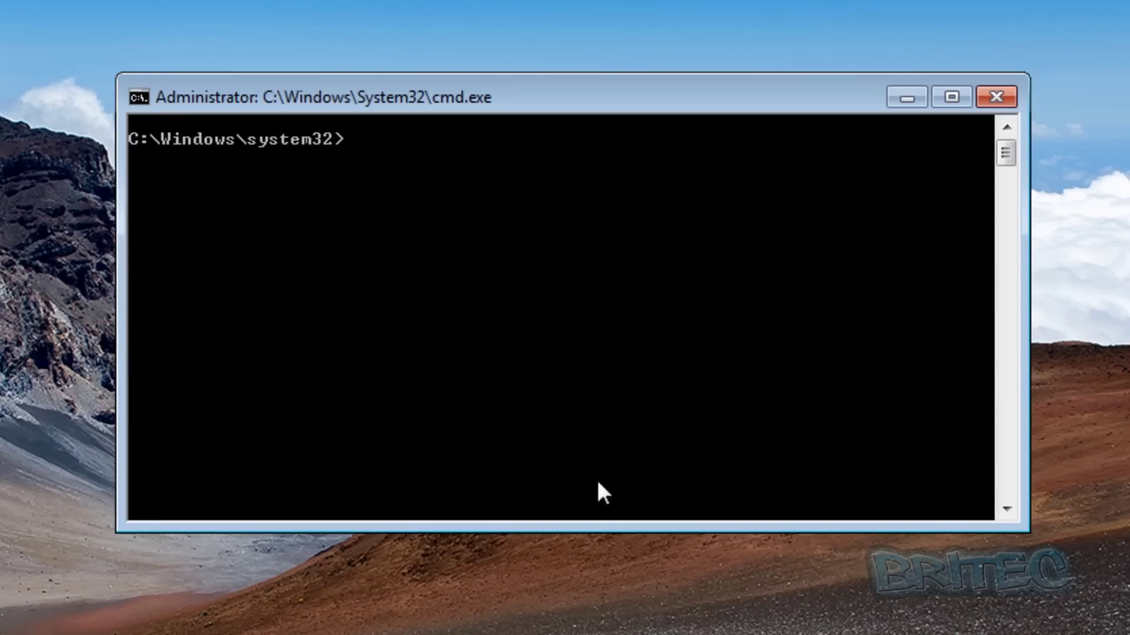
text(sfc /scannow)
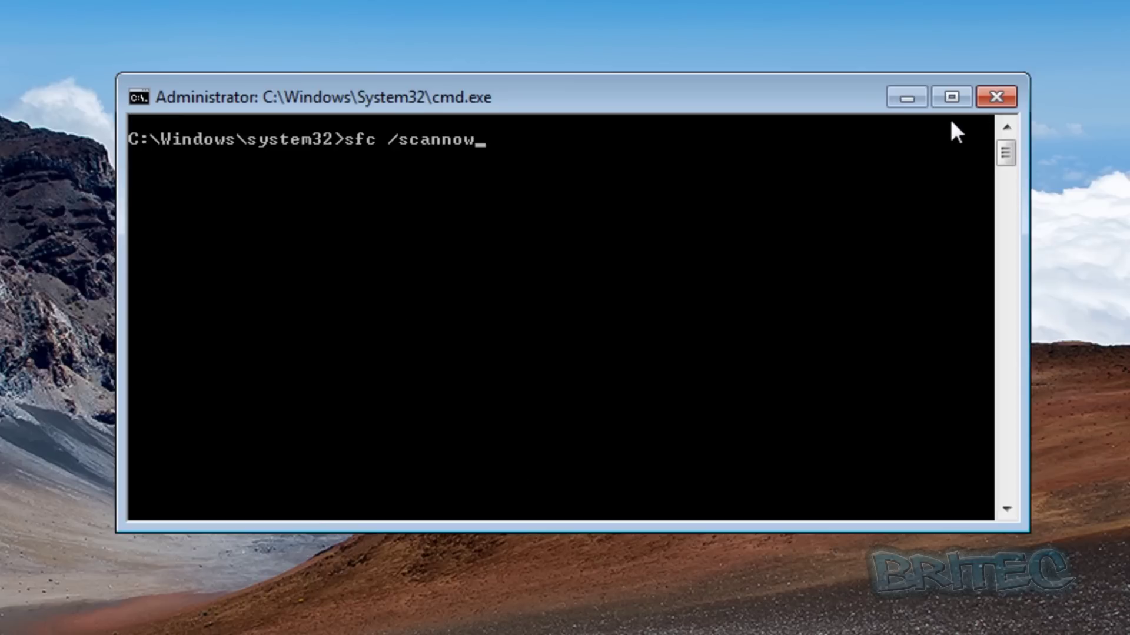
click(989, 97)
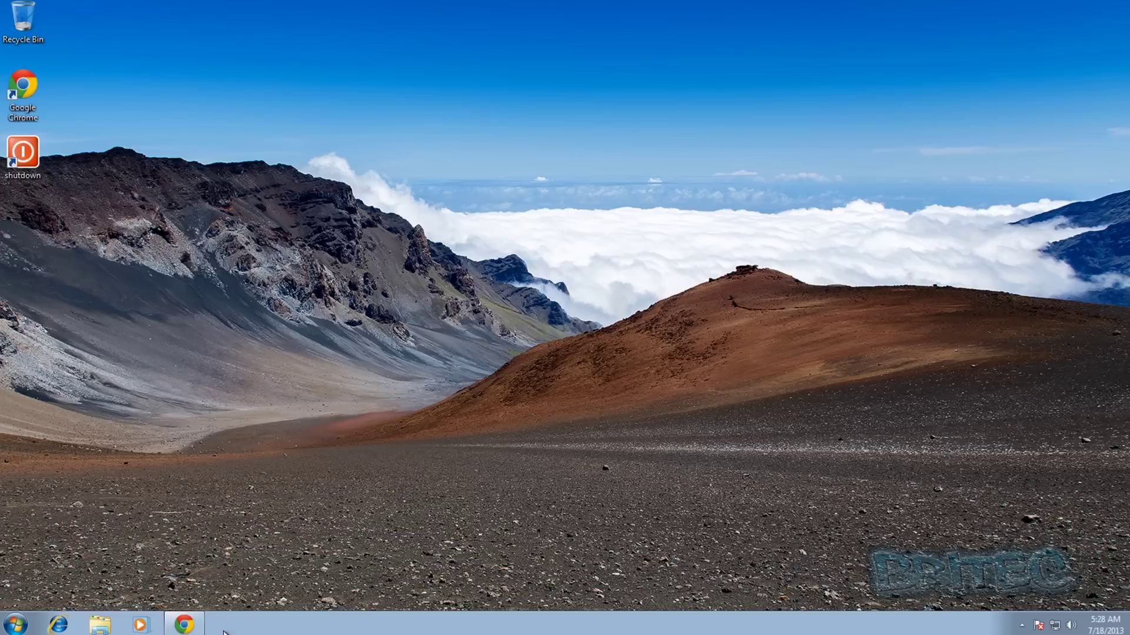
- Bring back the Chrome window with support article 975777, then open the Start menu
click(184, 625)
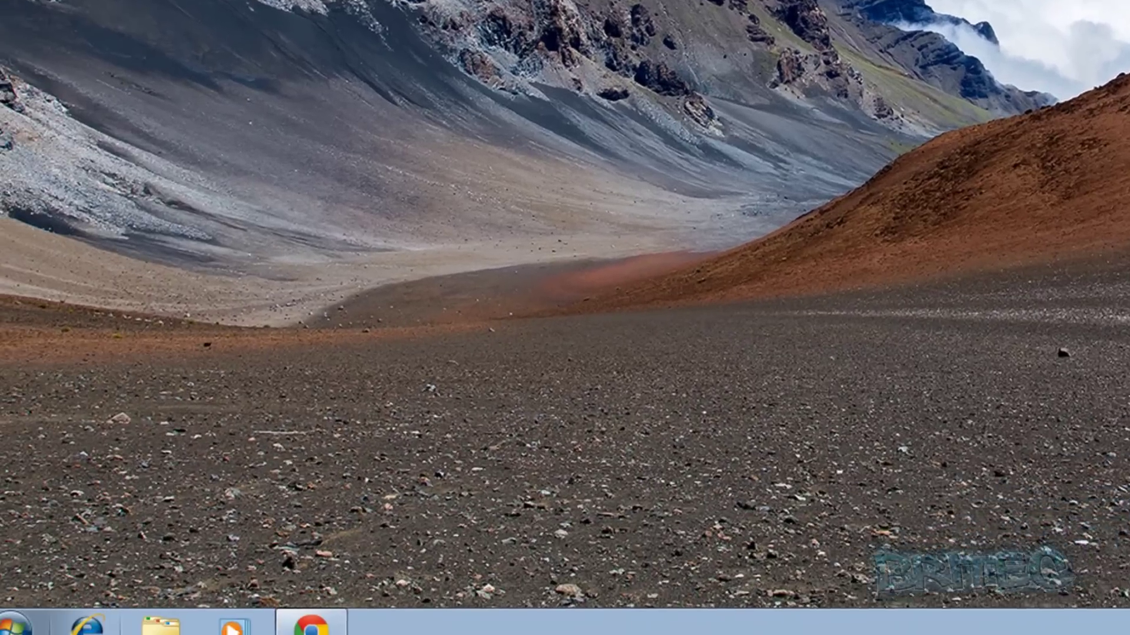
click(26, 614)
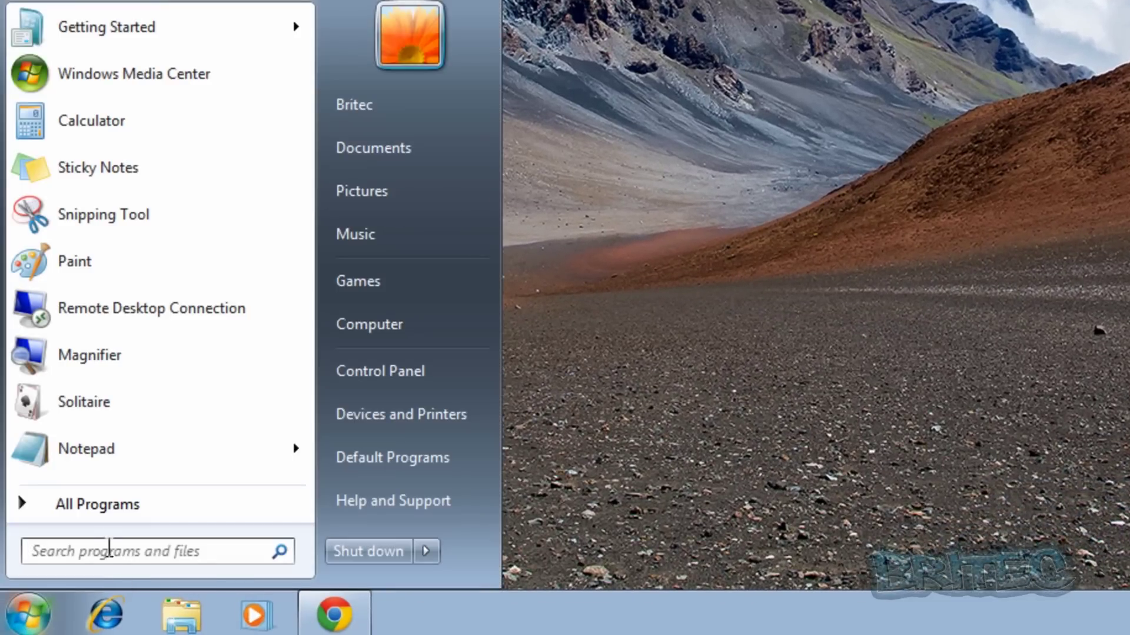
- Search for regedit and launch Registry Editor with administrator rights
text(reg)
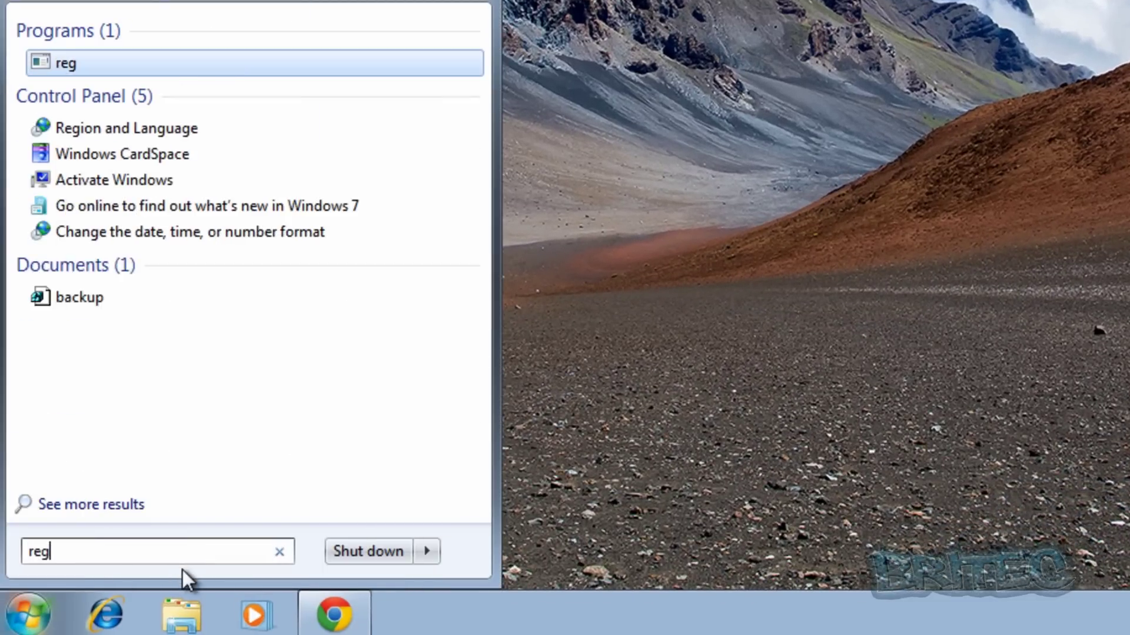
text(edit)
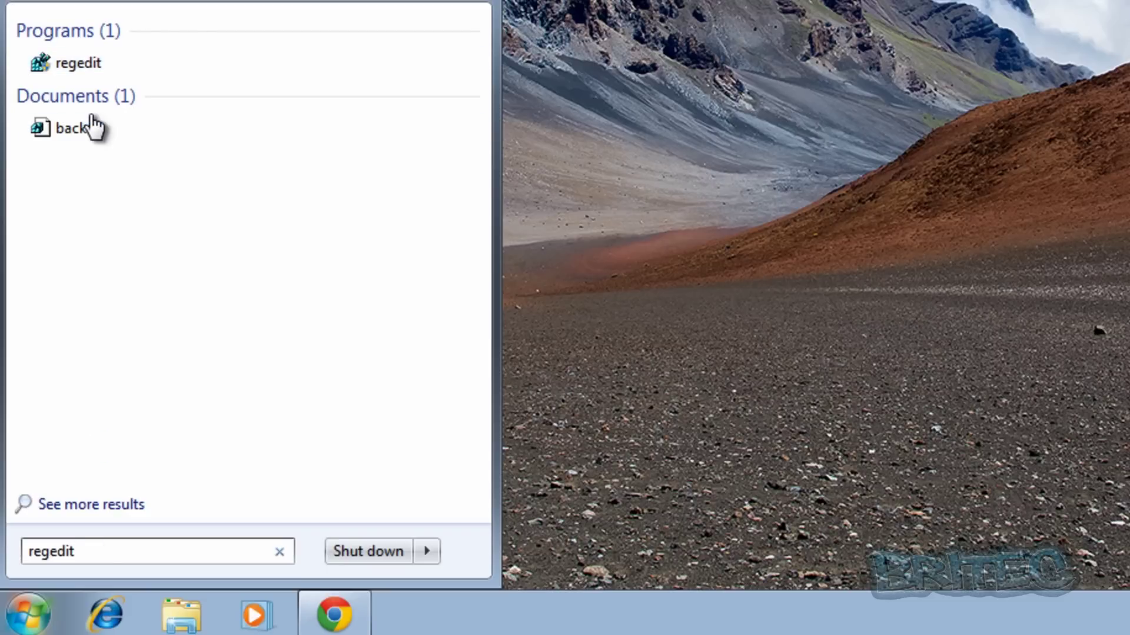
click(83, 69)
click(406, 316)
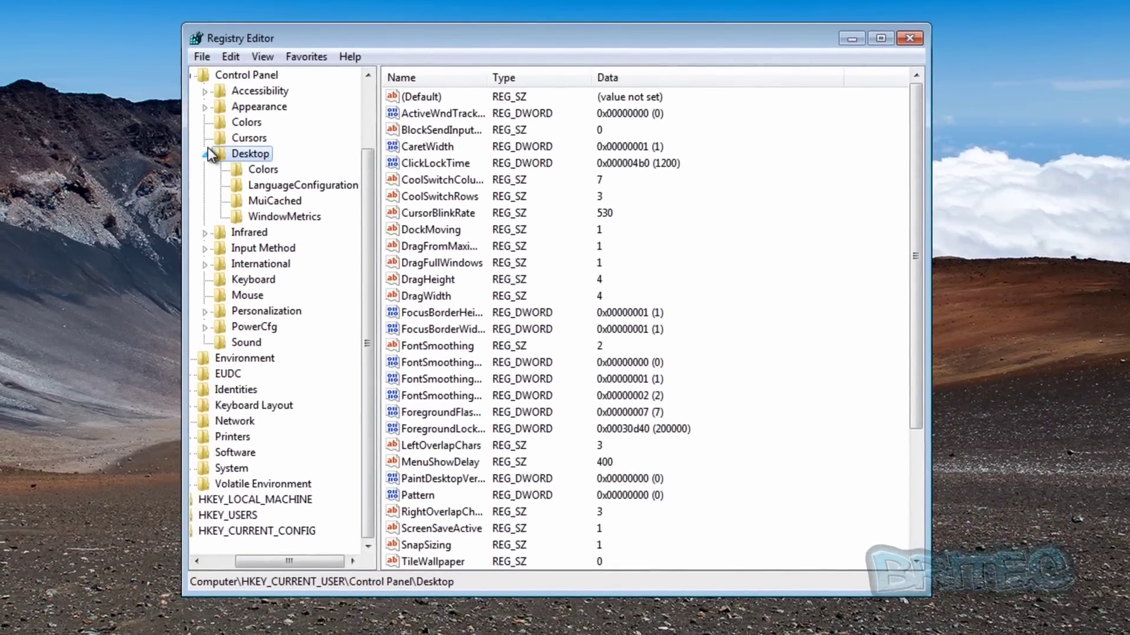
- Collapse HKEY_CURRENT_USER and expand HKEY_LOCAL_MACHINE > SYSTEM > CurrentControlSet
click(215, 153)
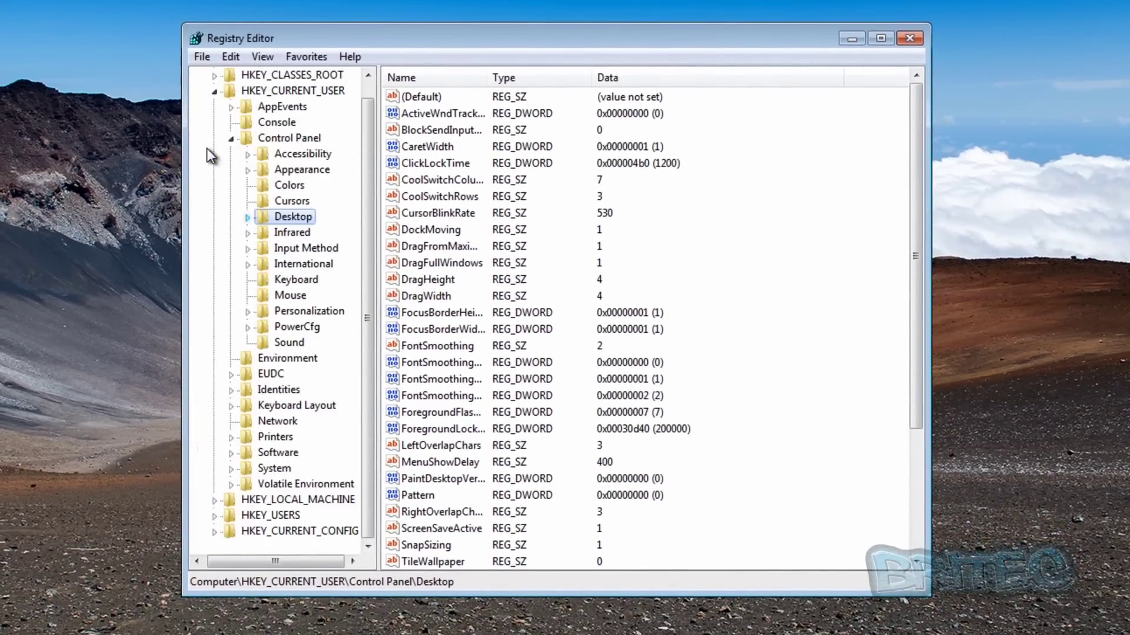
click(213, 92)
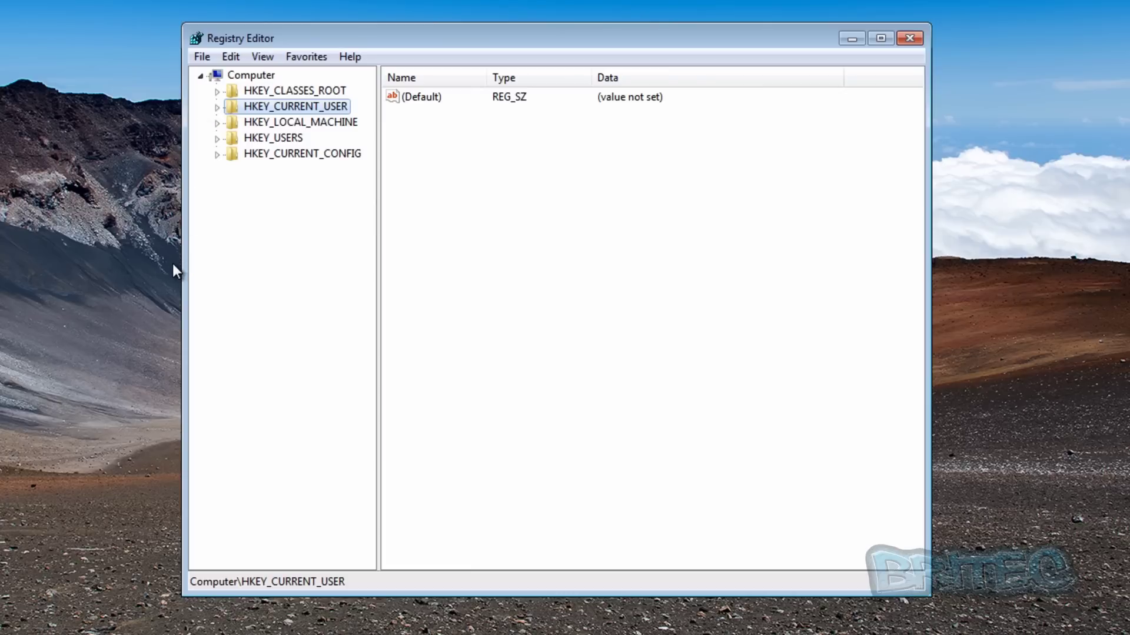
click(218, 123)
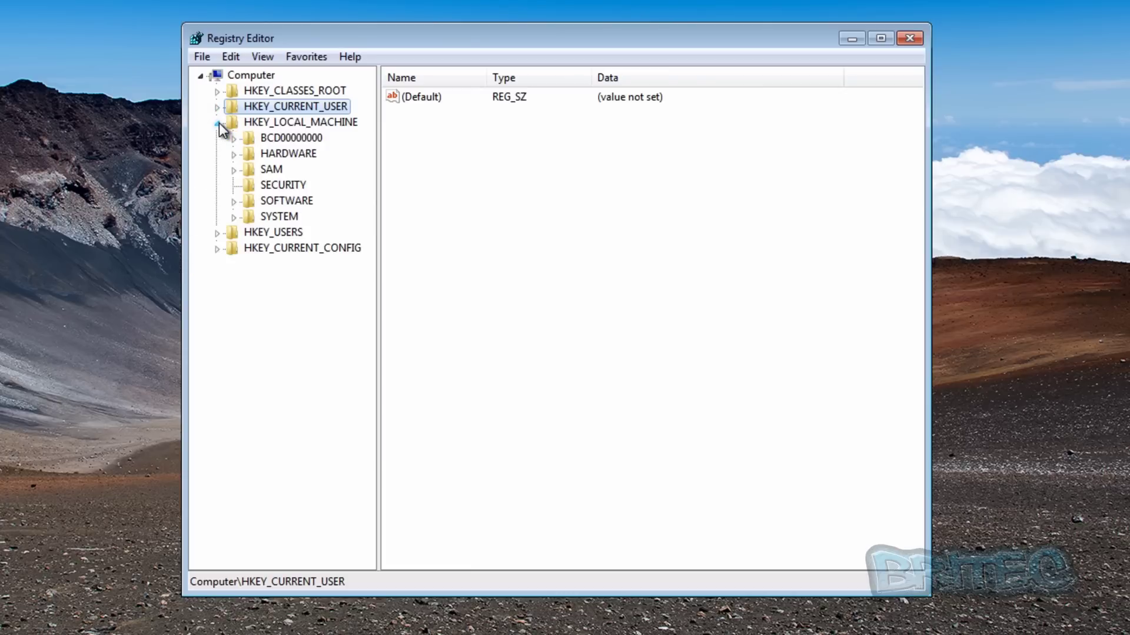
click(253, 218)
click(233, 218)
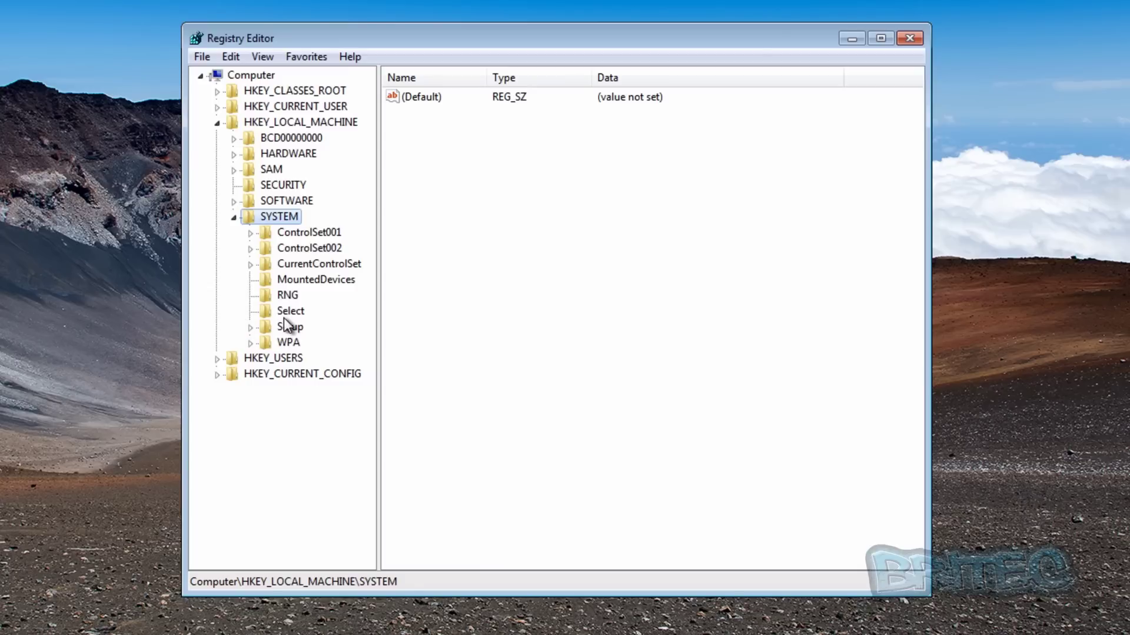
click(266, 266)
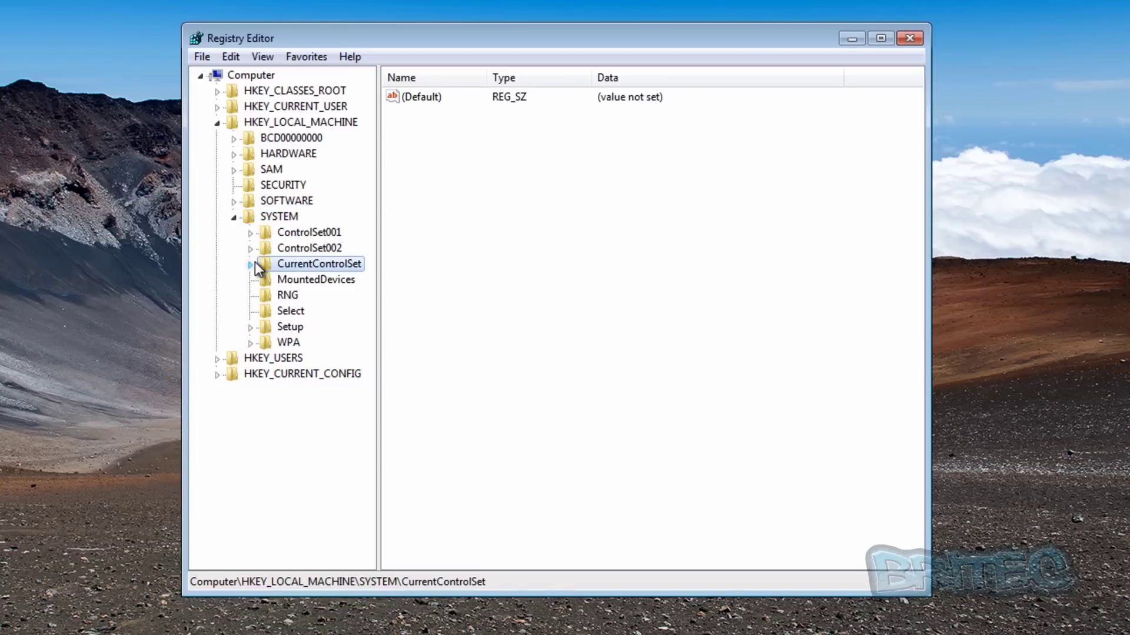
click(253, 265)
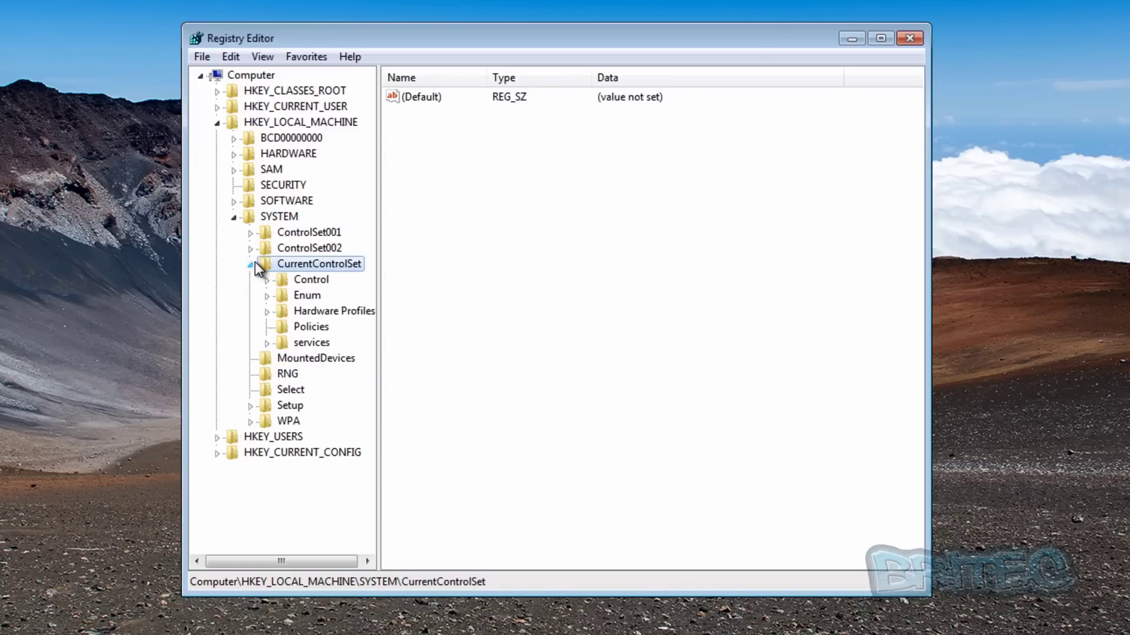
- Expand Control, widen the key tree, and expand the Session Manager key
click(282, 279)
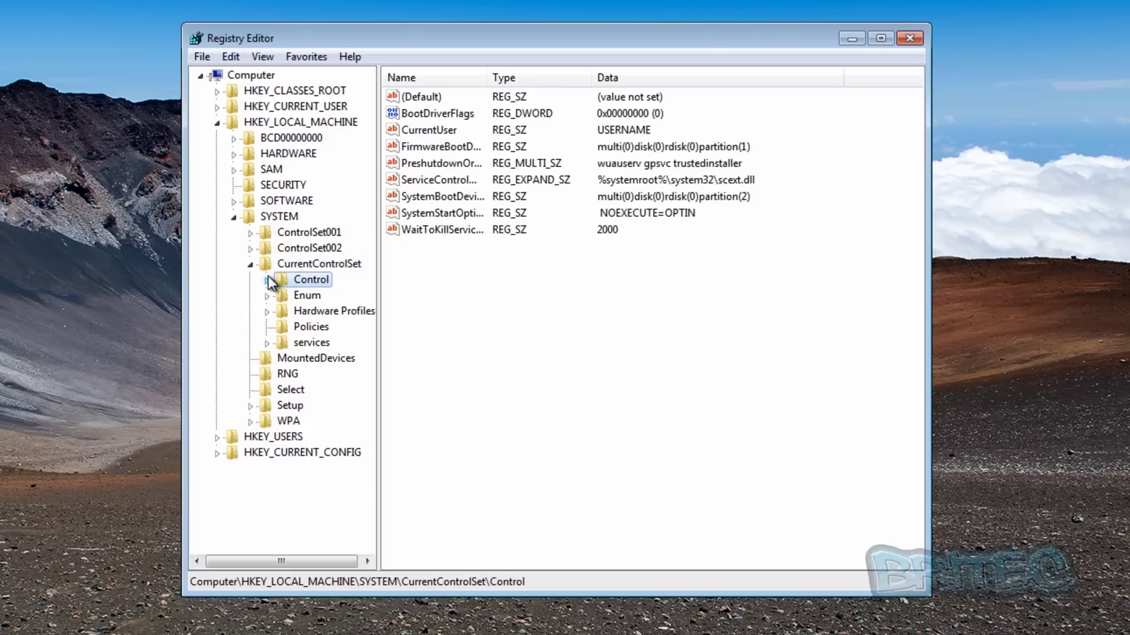
click(268, 280)
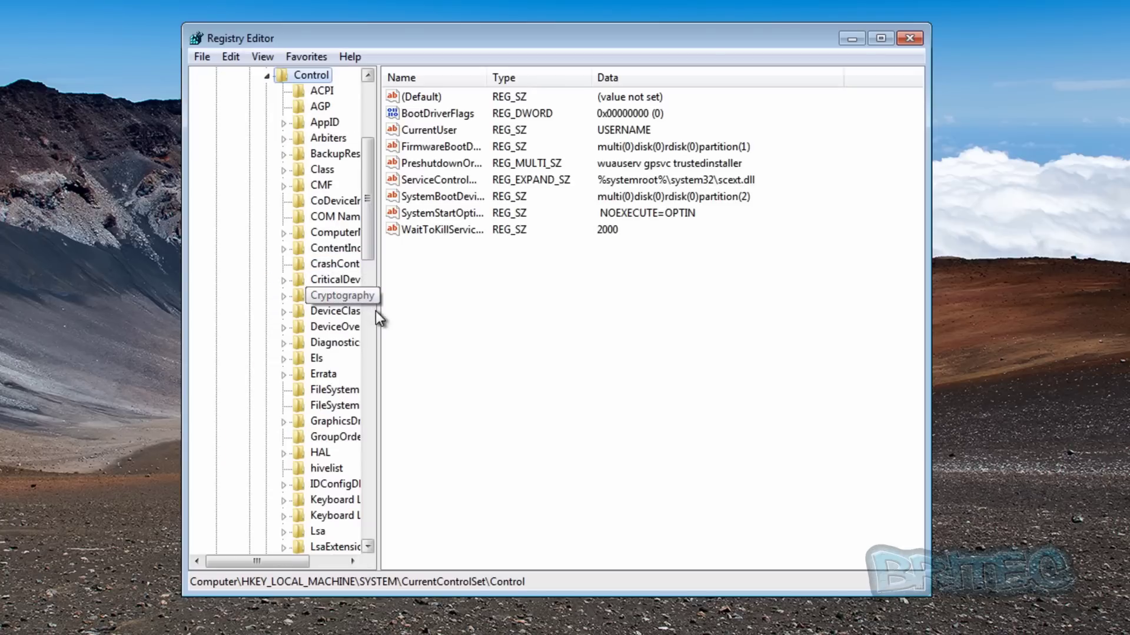
drag(376, 323, 485, 341)
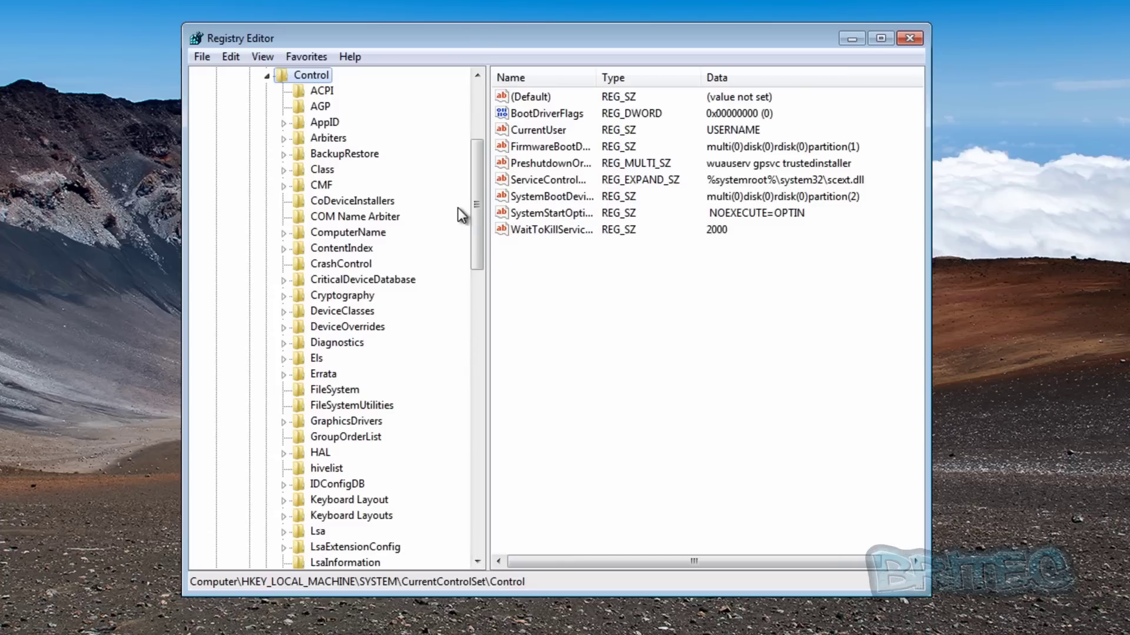
drag(474, 203, 486, 367)
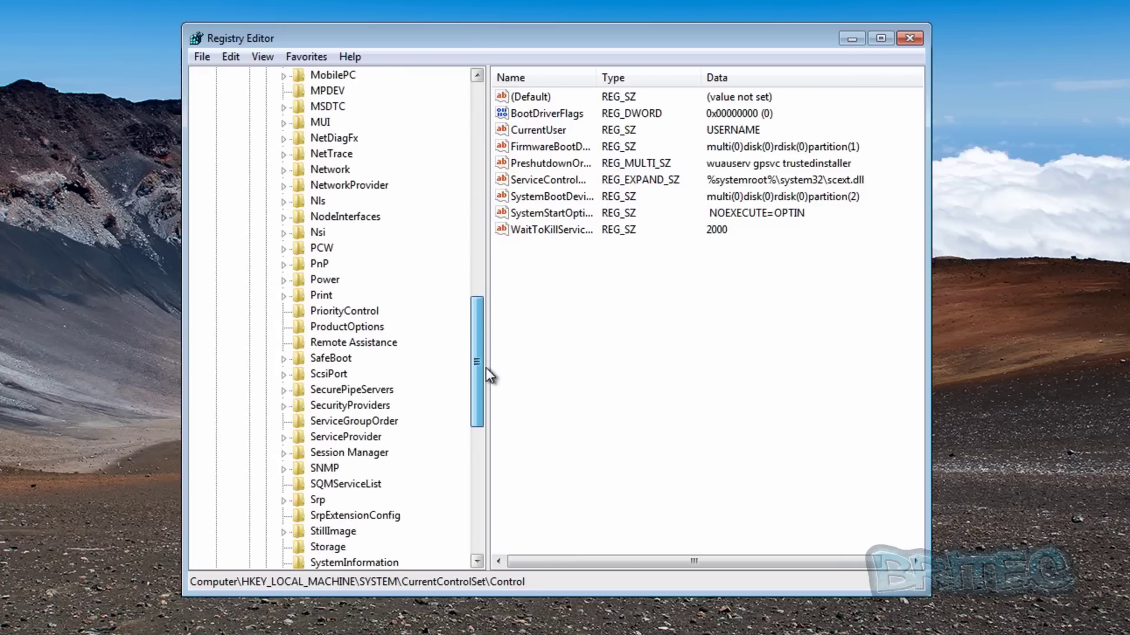
click(349, 453)
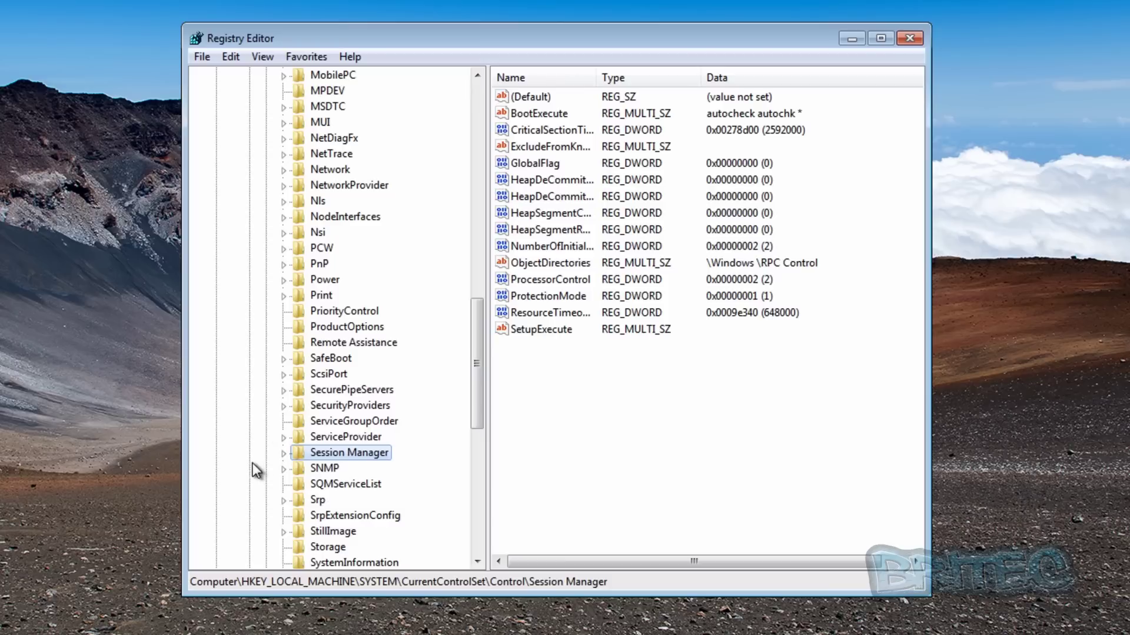
click(283, 453)
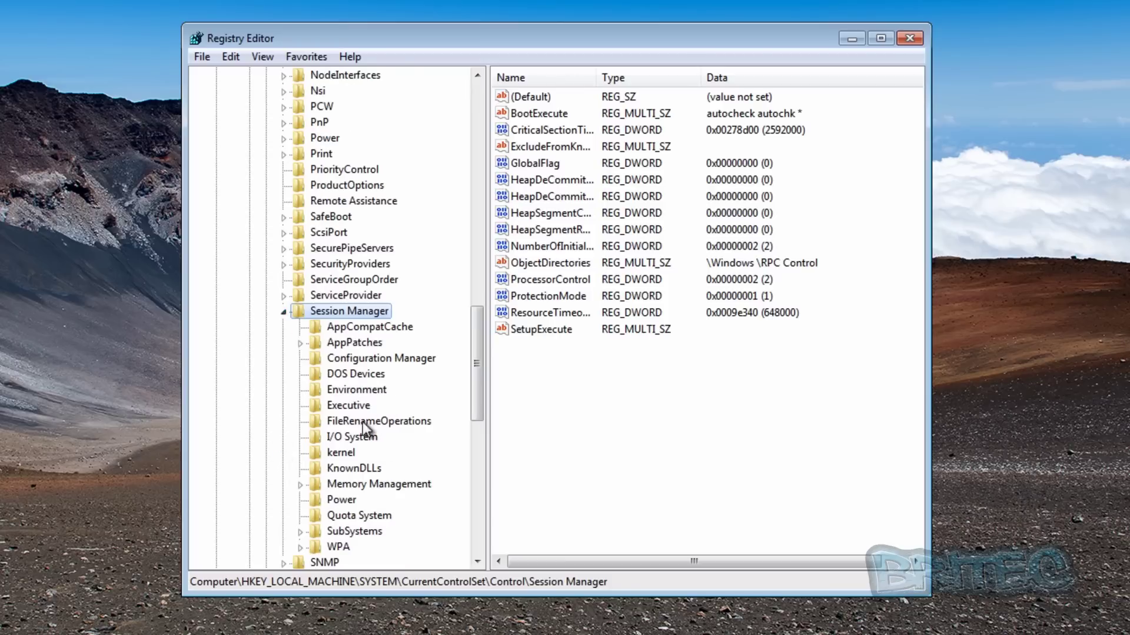
- Inspect ClearPageFileAtShutdown under Memory Management, cancel to keep it at 0, and widen the Name column
click(342, 485)
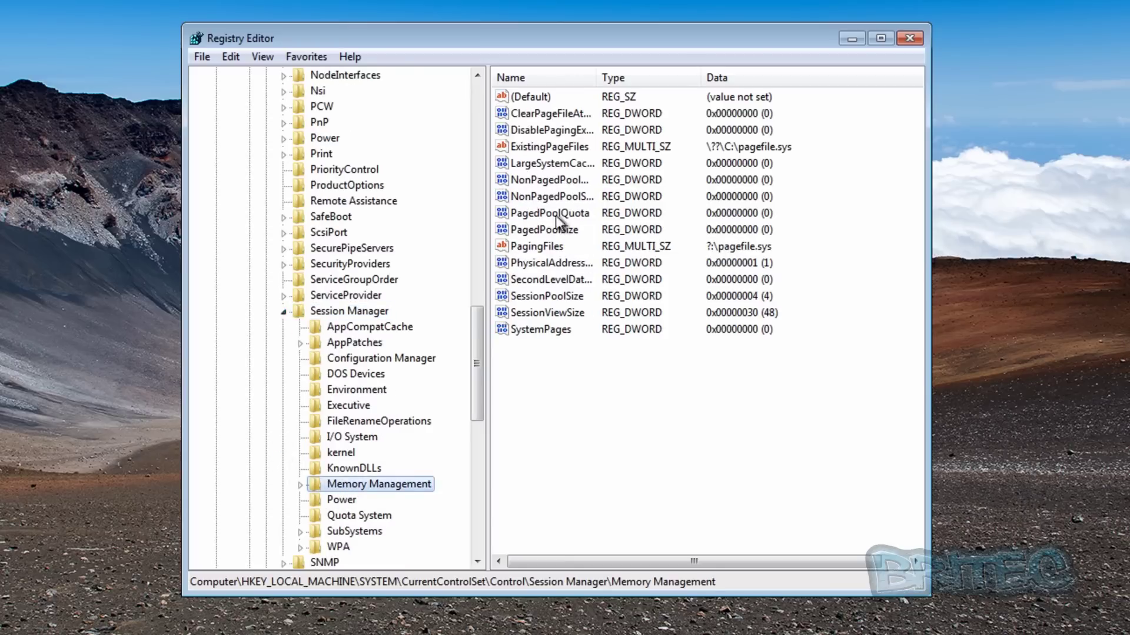
click(543, 113)
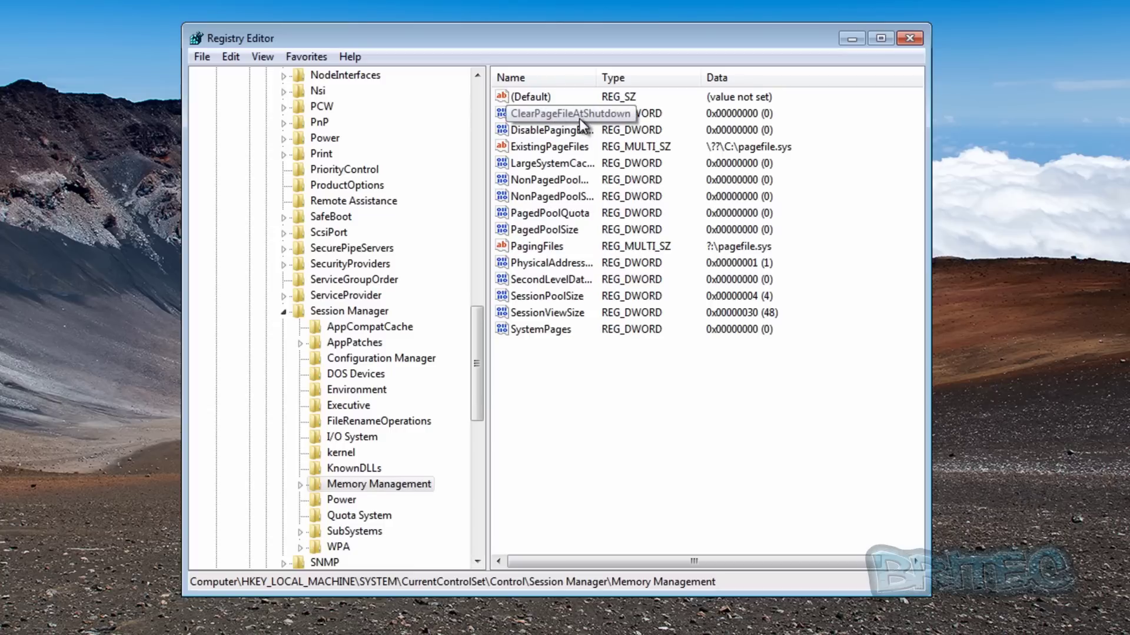
double_click(542, 113)
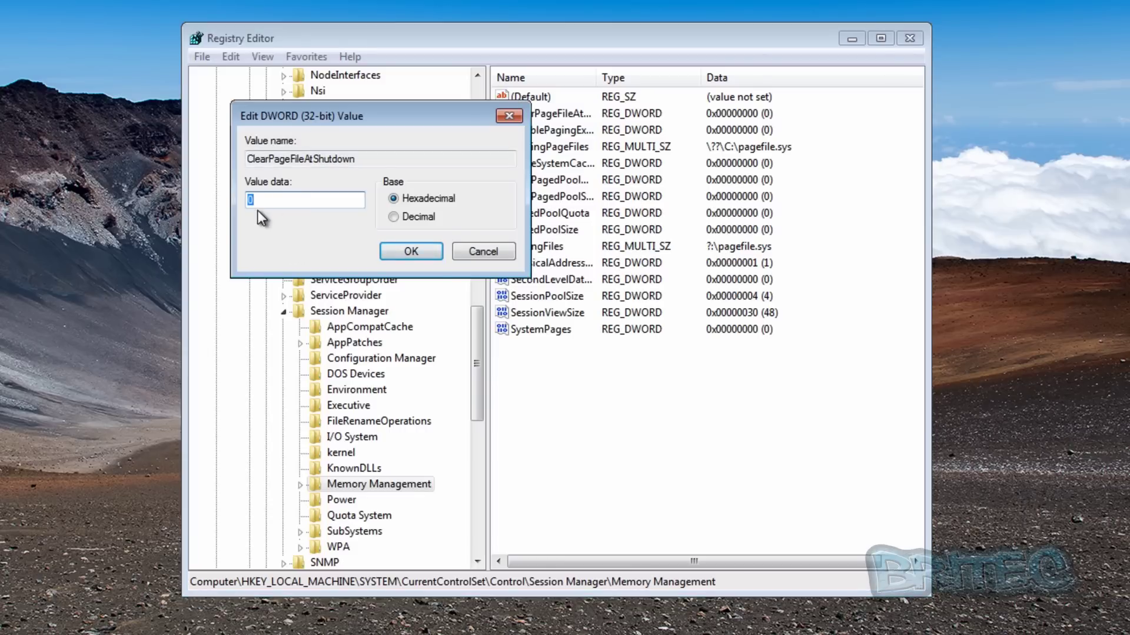
text(1)
text(0)
click(495, 253)
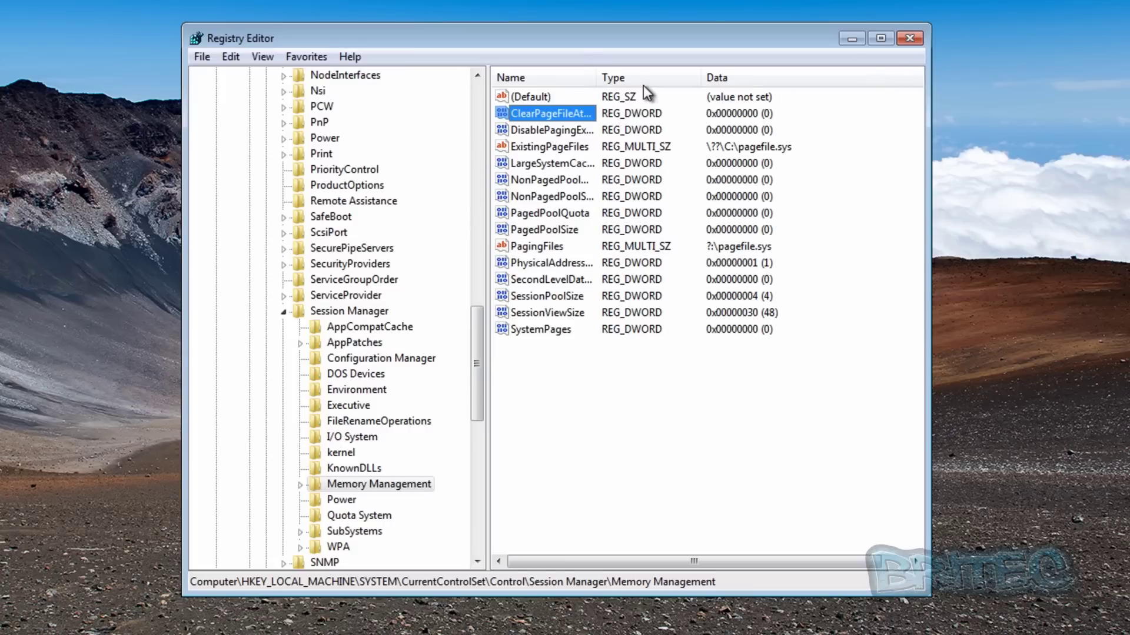
drag(595, 78, 653, 78)
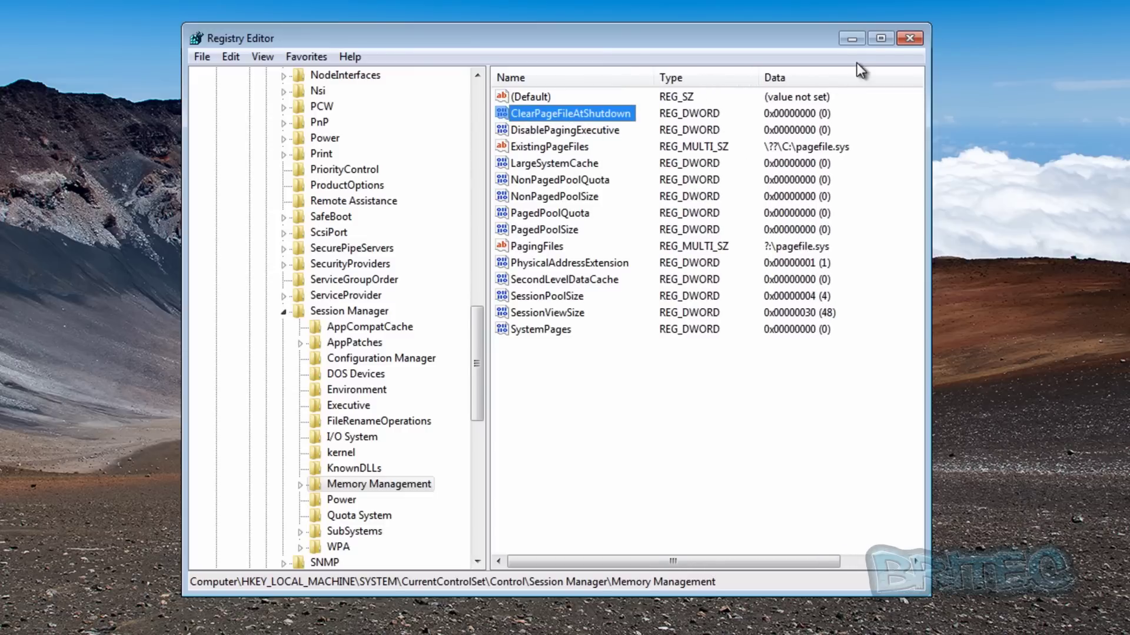
- Close Registry Editor and open Device Manager through Computer > Properties in the Start menu
click(910, 38)
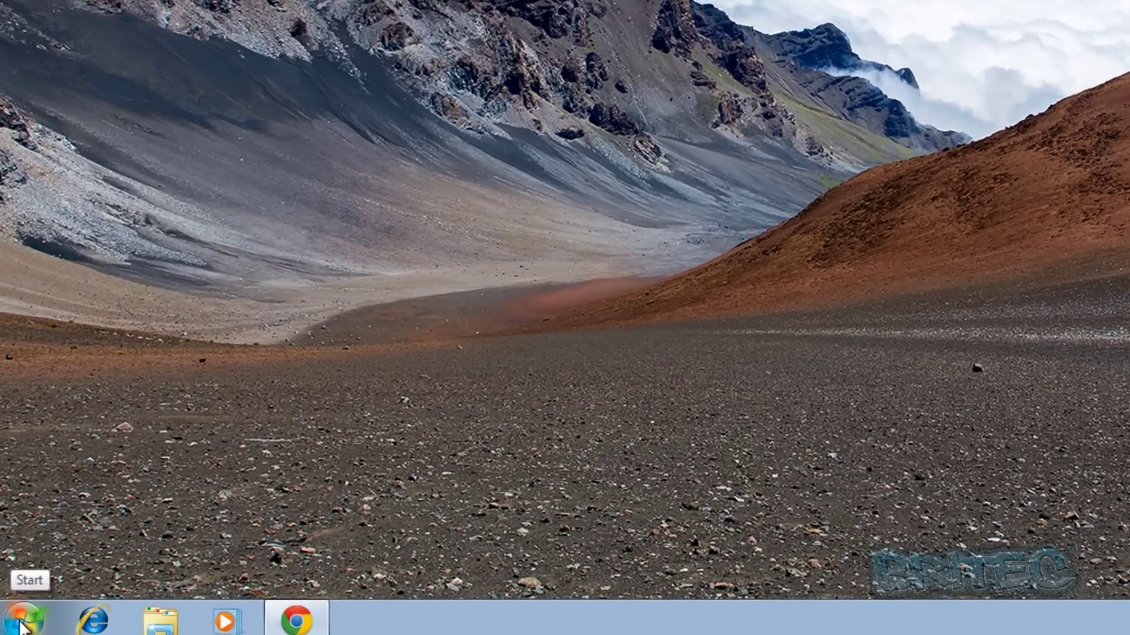
click(20, 626)
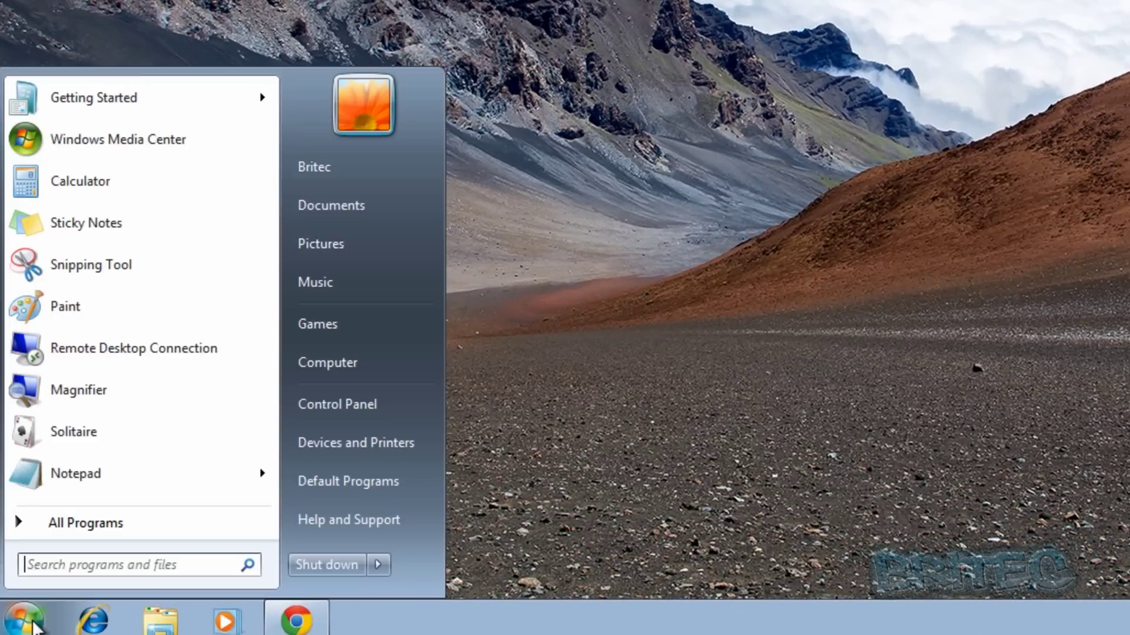
right_click(363, 362)
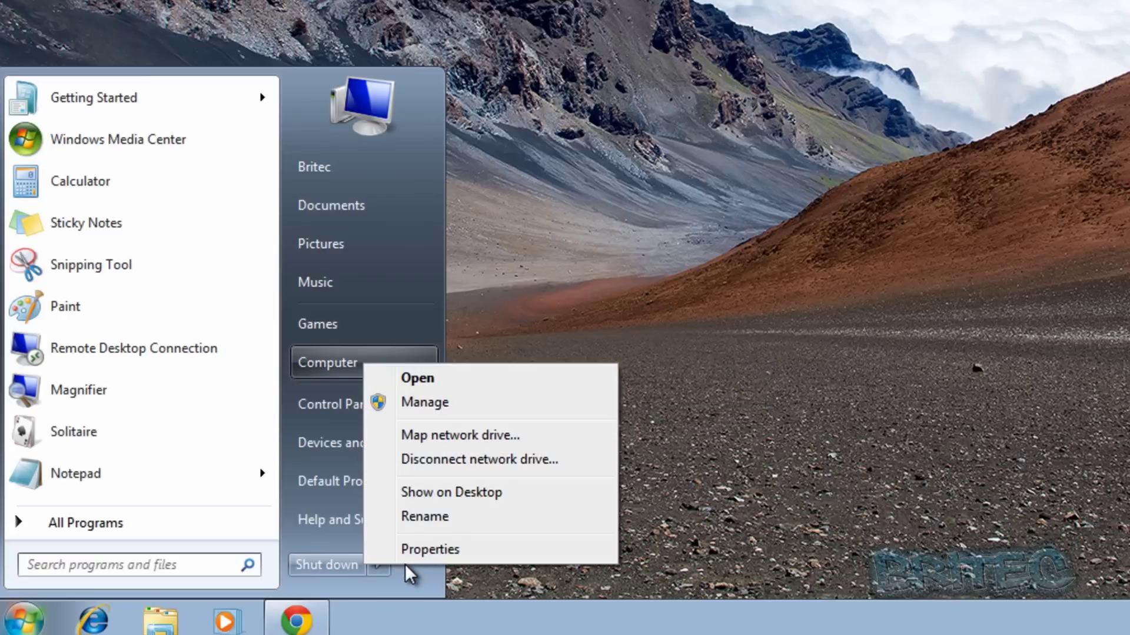
click(419, 549)
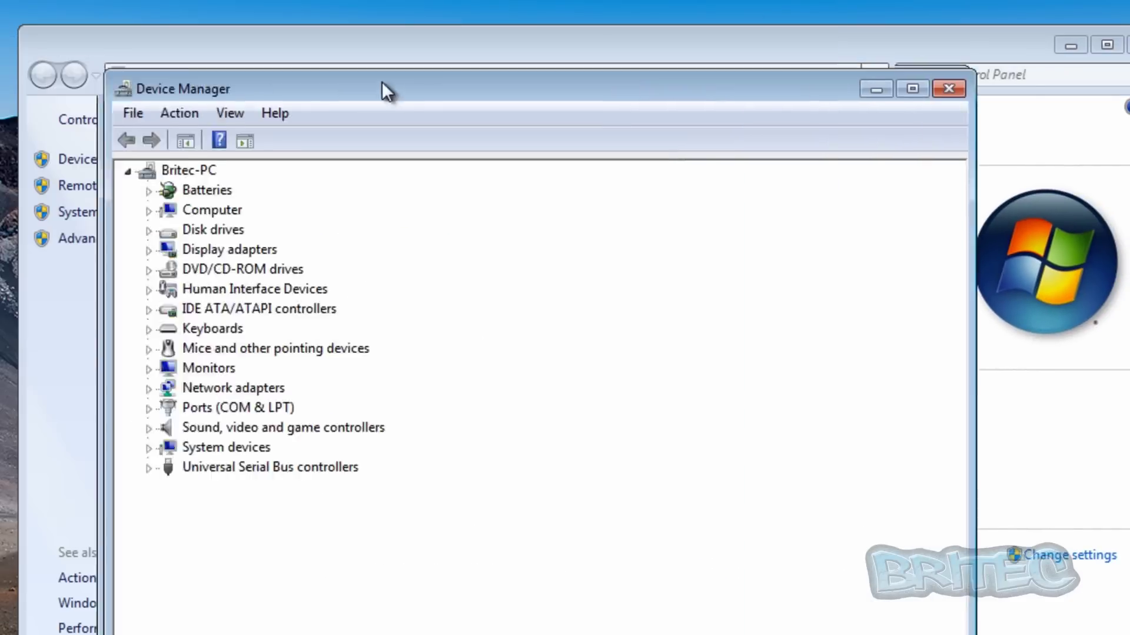
drag(383, 81, 313, 51)
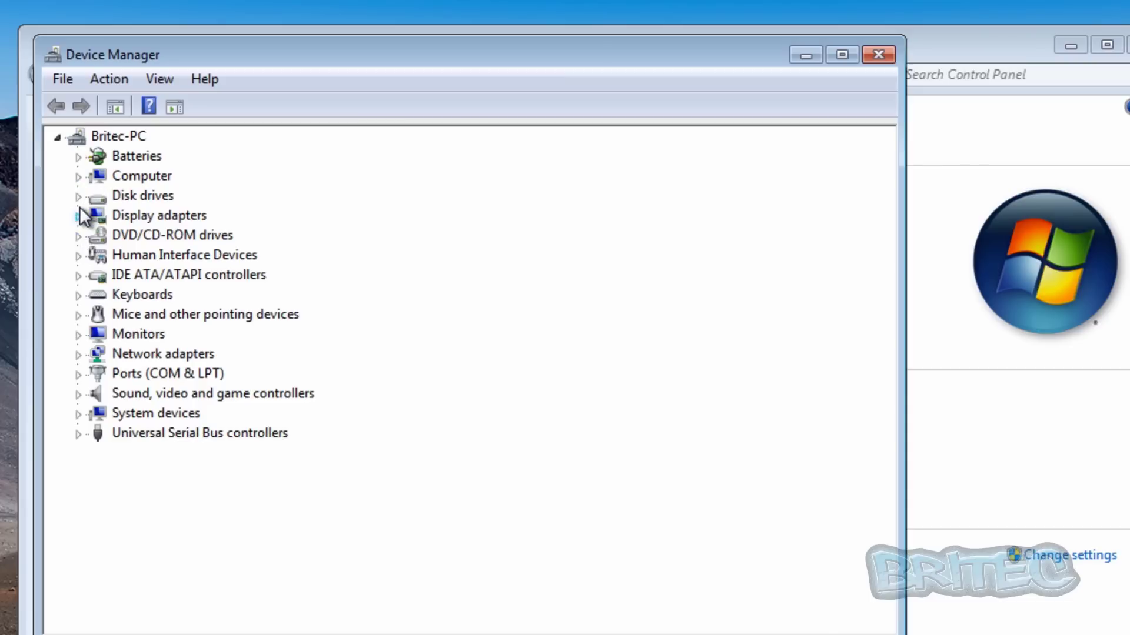
- Review the VirtualBox Graphics Adapter's driver details under Display adapters, then close Device Manager
click(151, 215)
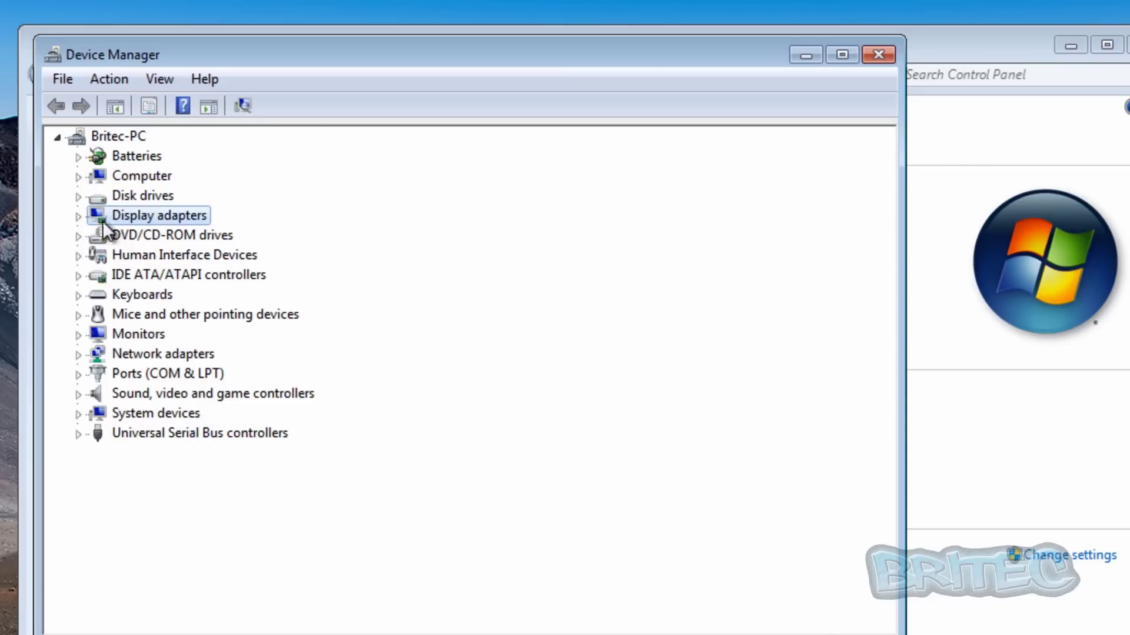
click(78, 217)
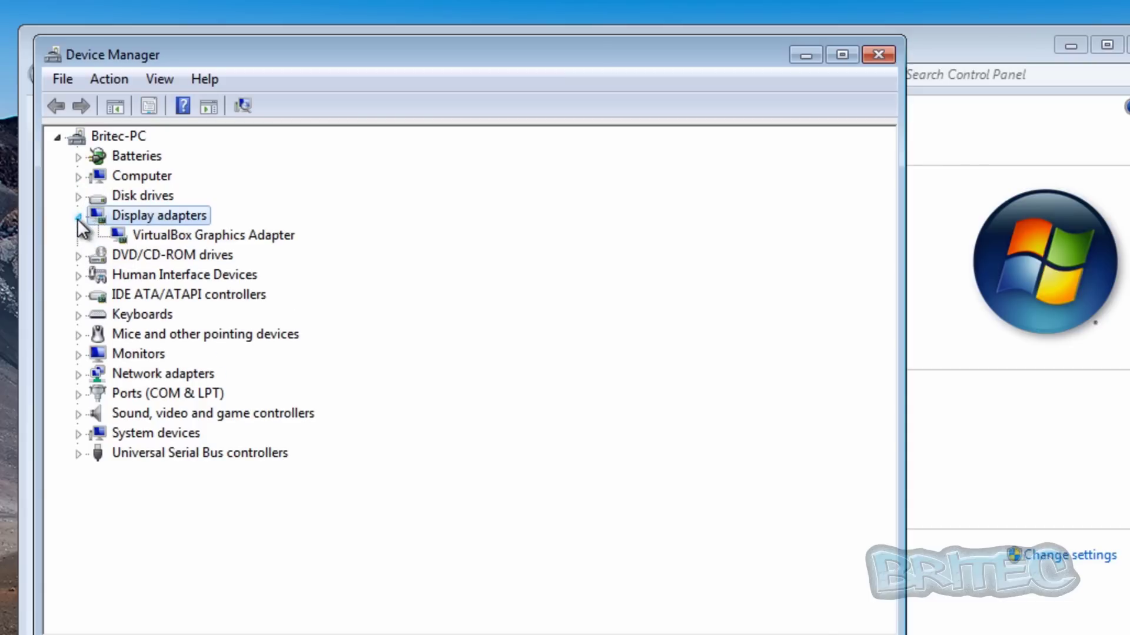
click(181, 232)
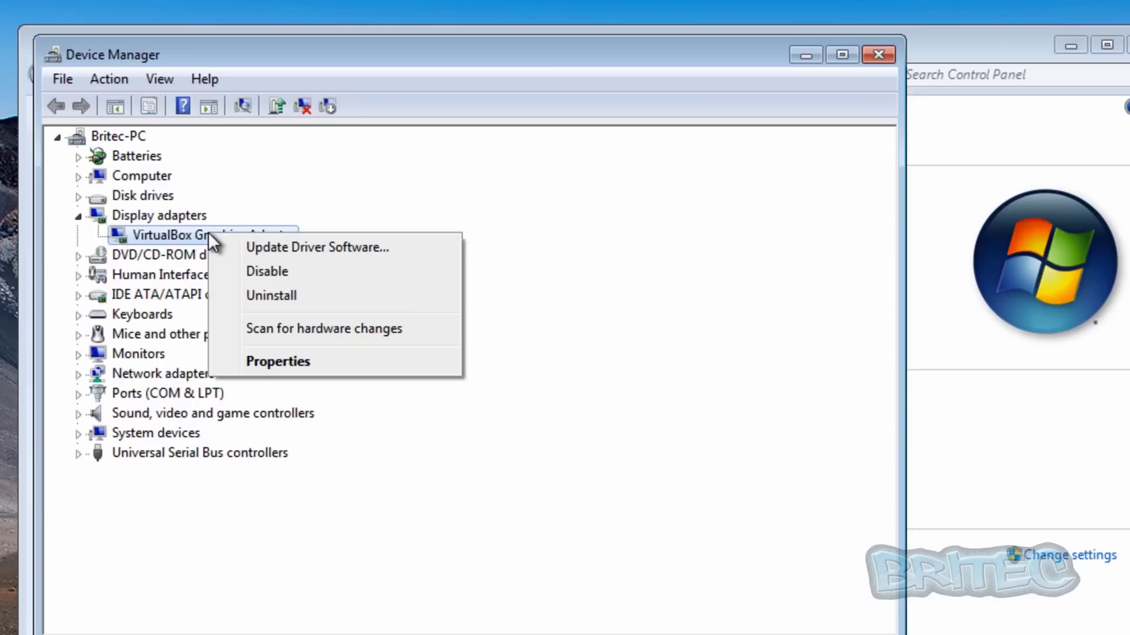
click(277, 361)
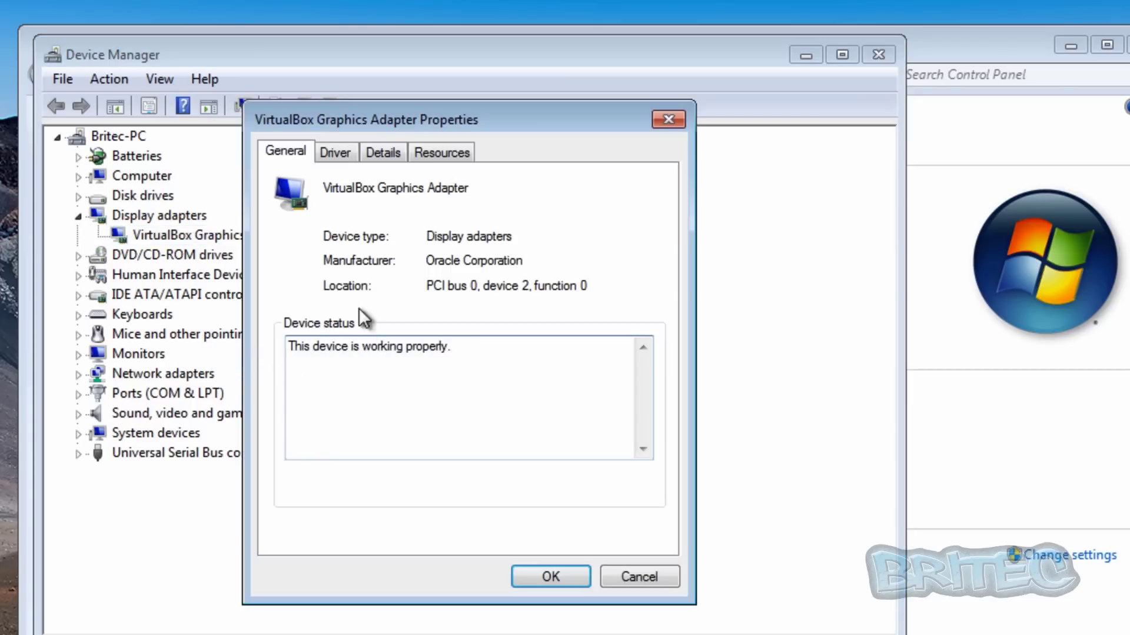
click(343, 152)
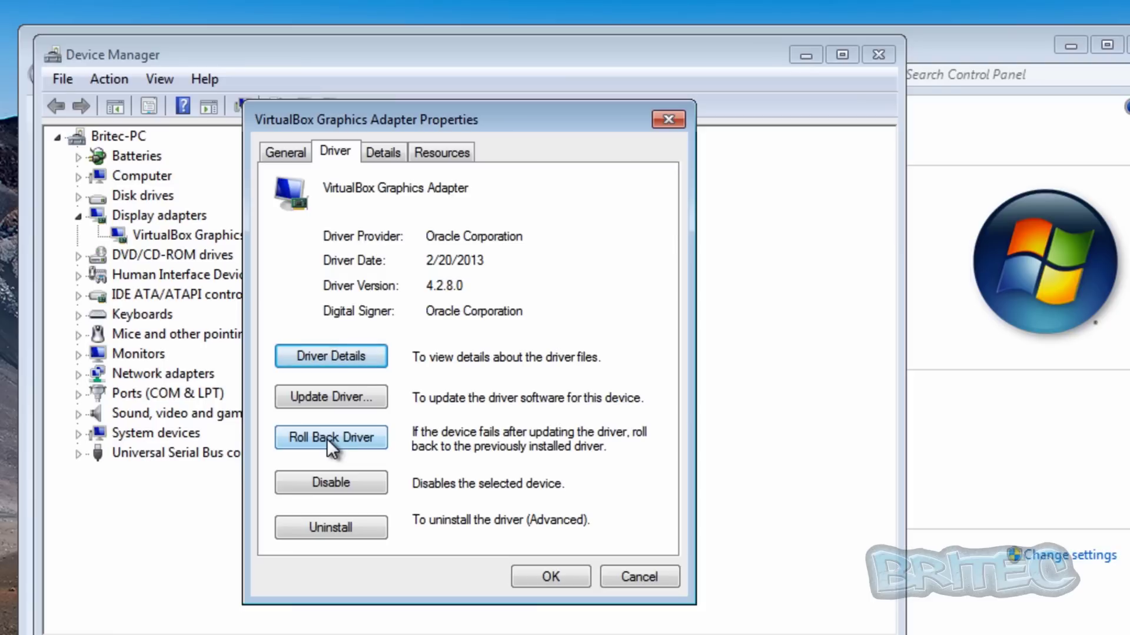
click(634, 568)
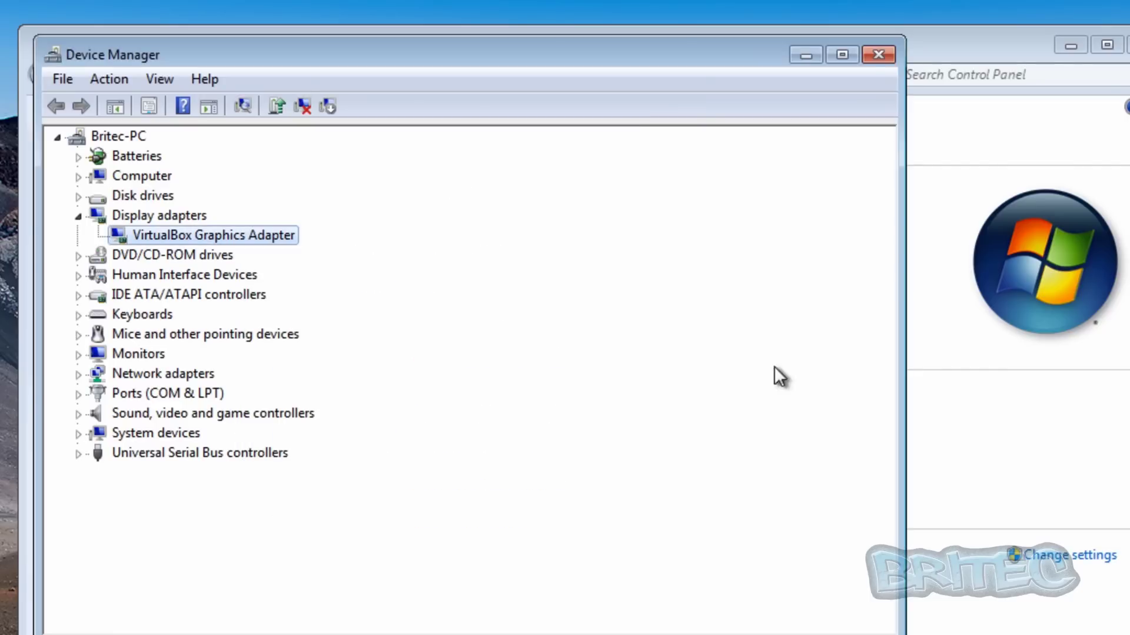
click(879, 54)
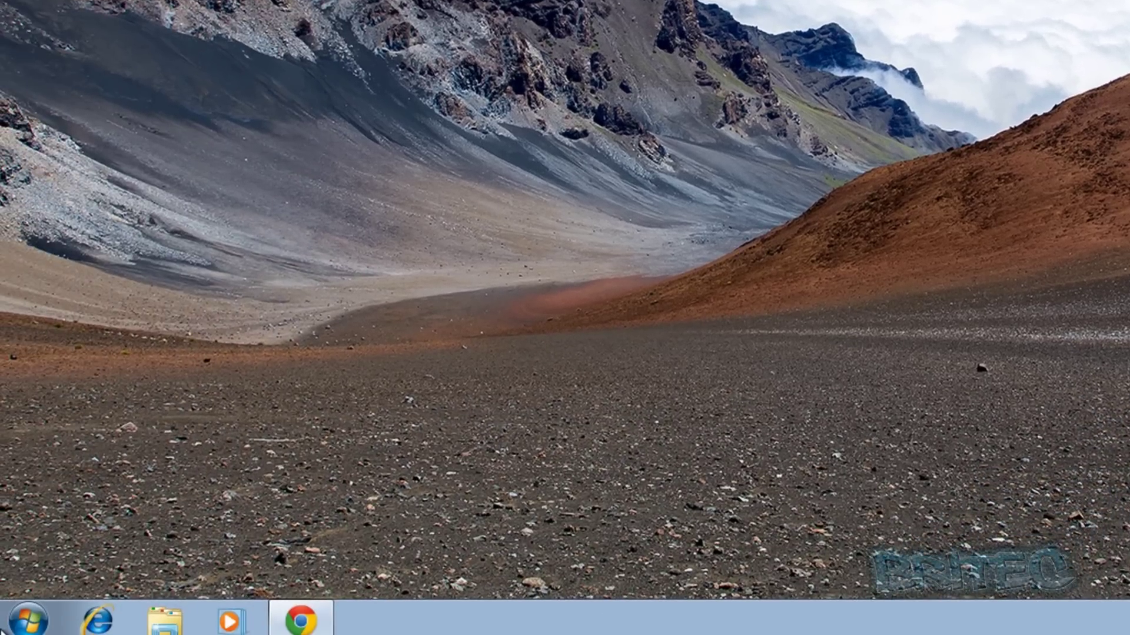
- Launch System Configuration by searching msconfig in the Start menu
click(27, 621)
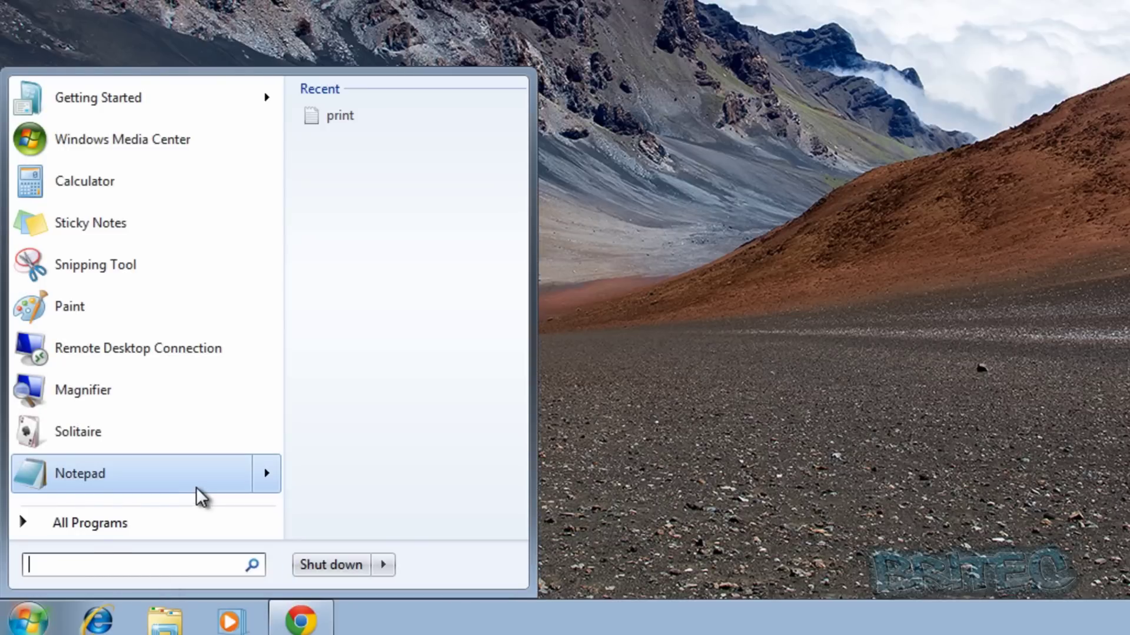
text(msconfig)
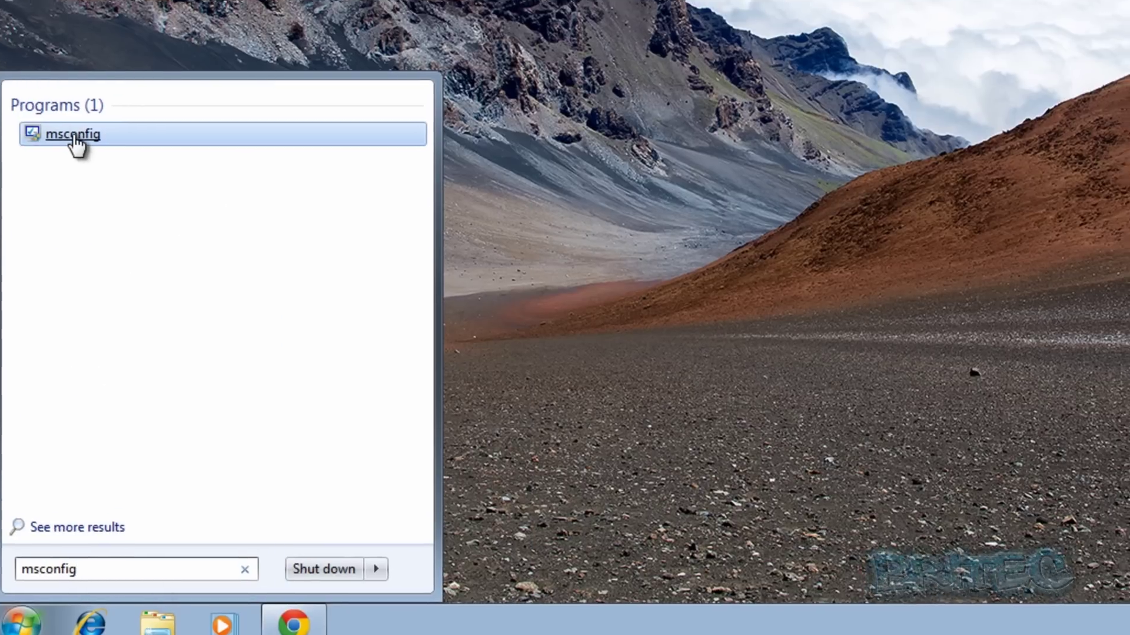
click(74, 131)
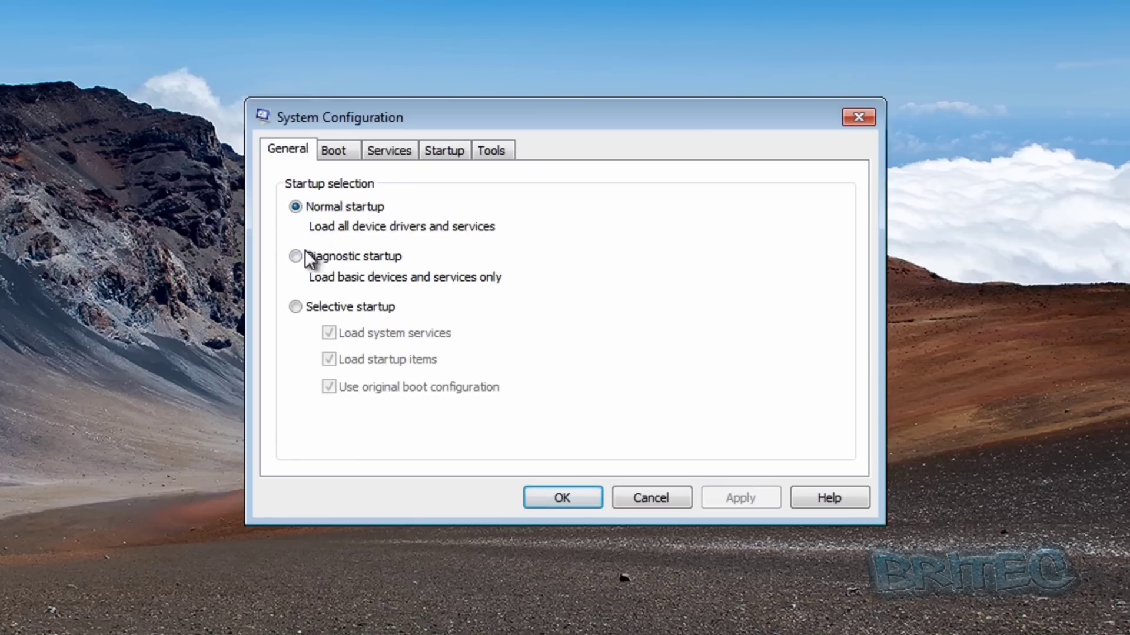
- Choose Selective startup with Load startup items unchecked, and show the Services list
click(296, 304)
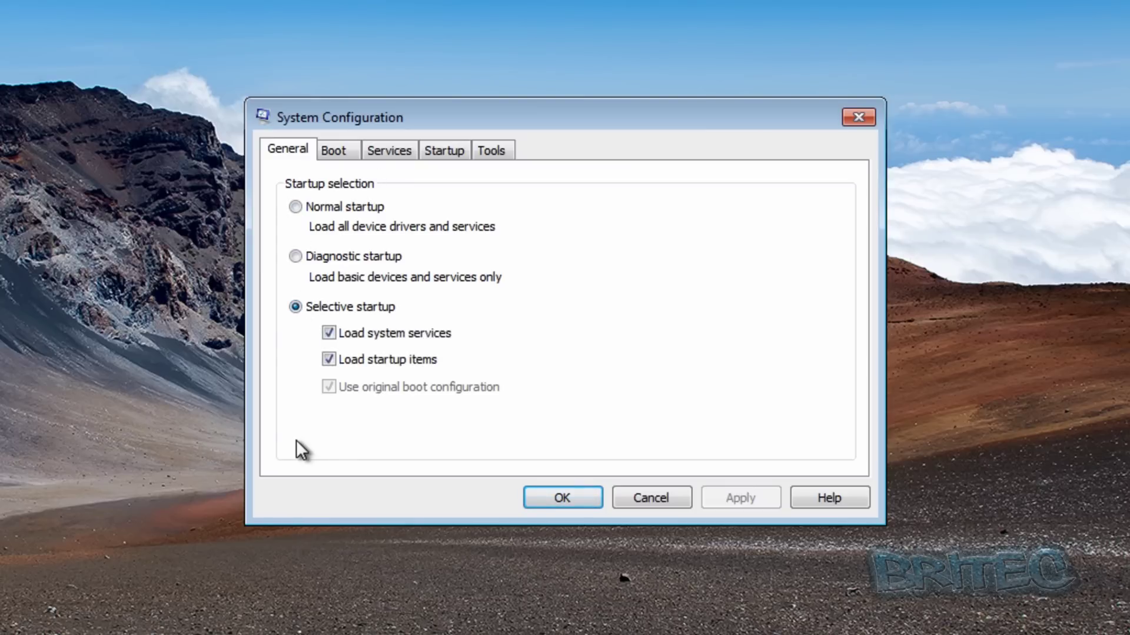
click(327, 358)
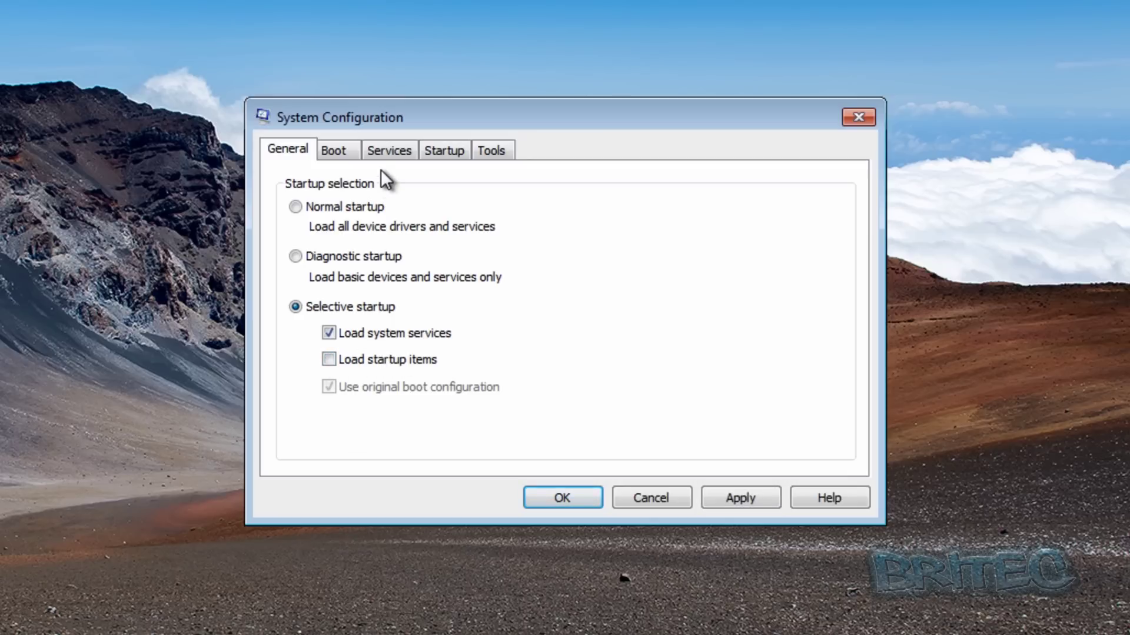
click(385, 152)
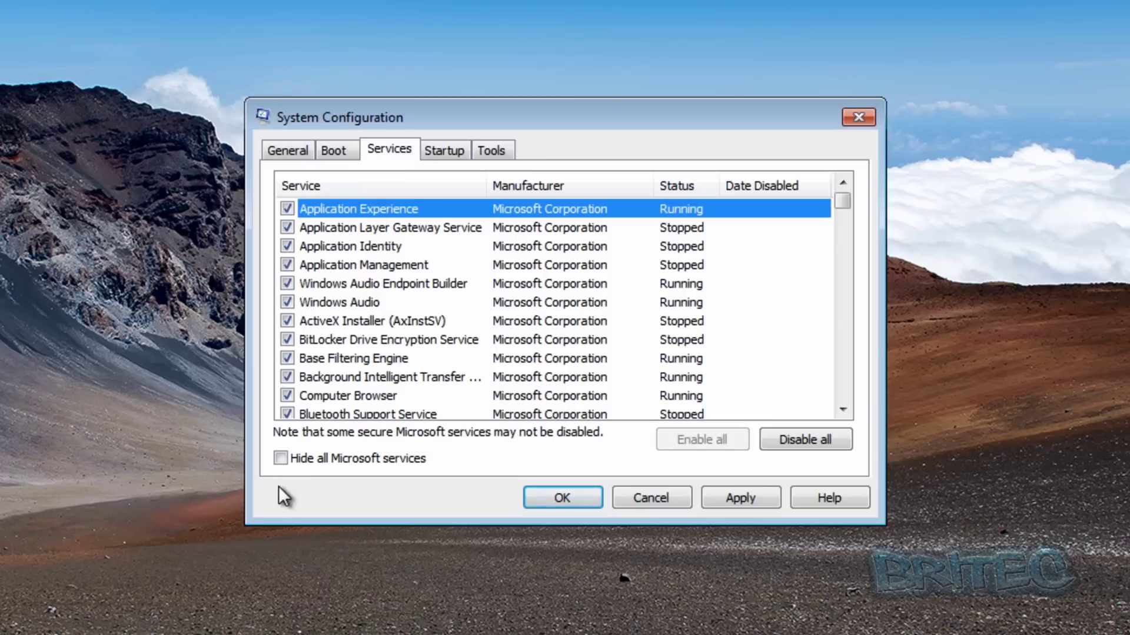
- Hide all Microsoft services, leaving two Google Update services, then cancel System Configuration
click(281, 458)
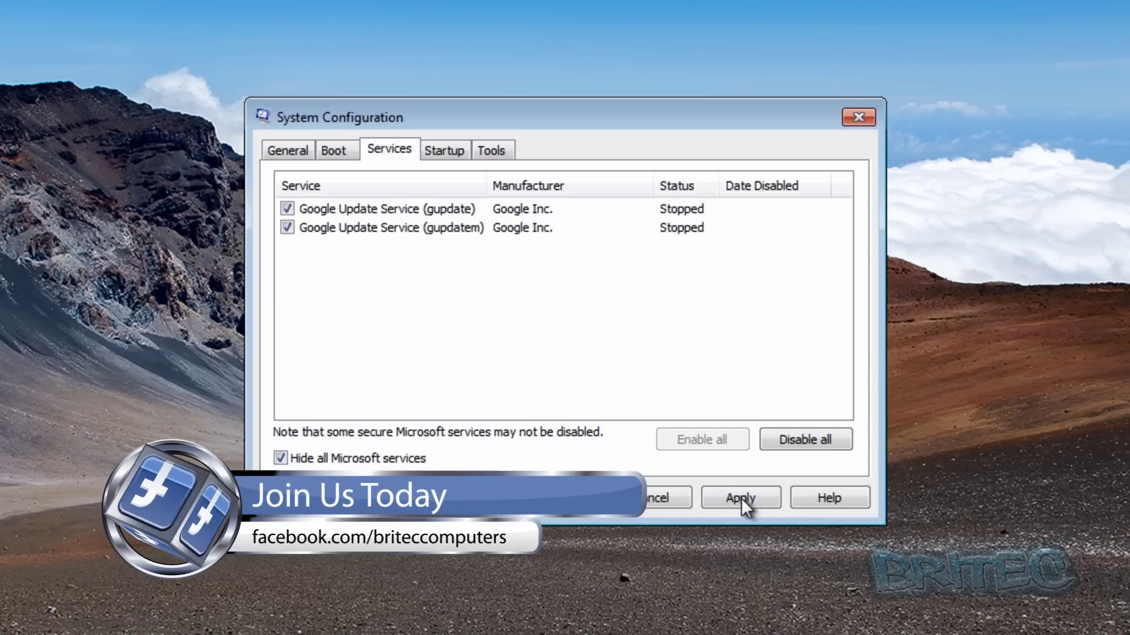
click(662, 499)
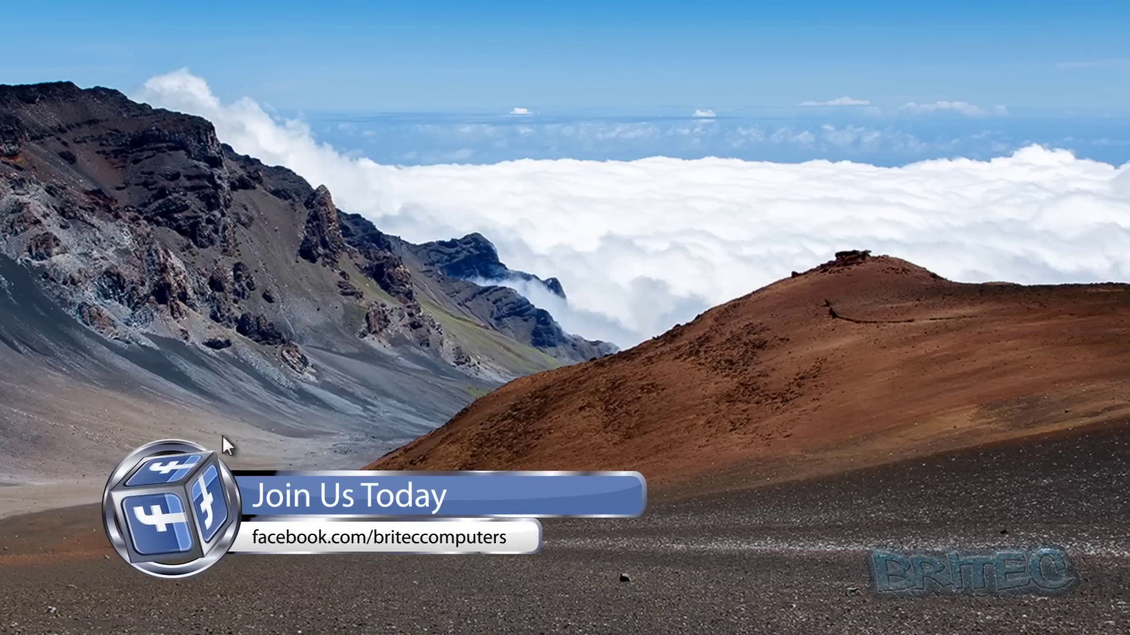